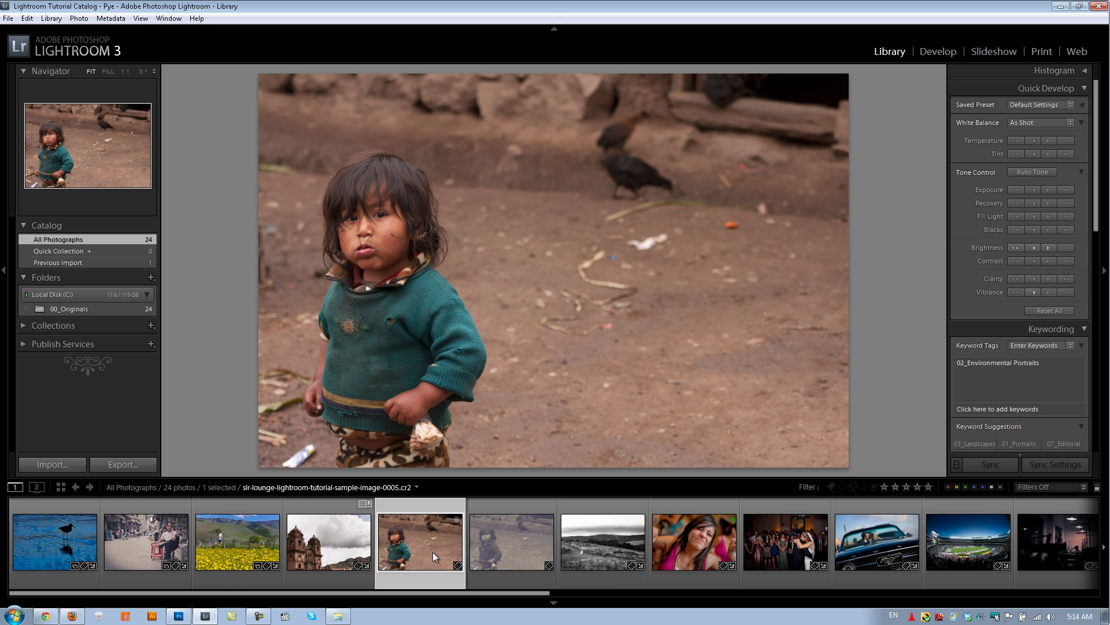
Compare the finished sepia and original versions, then open the colour photo in Photoshop CS5
click(491, 539)
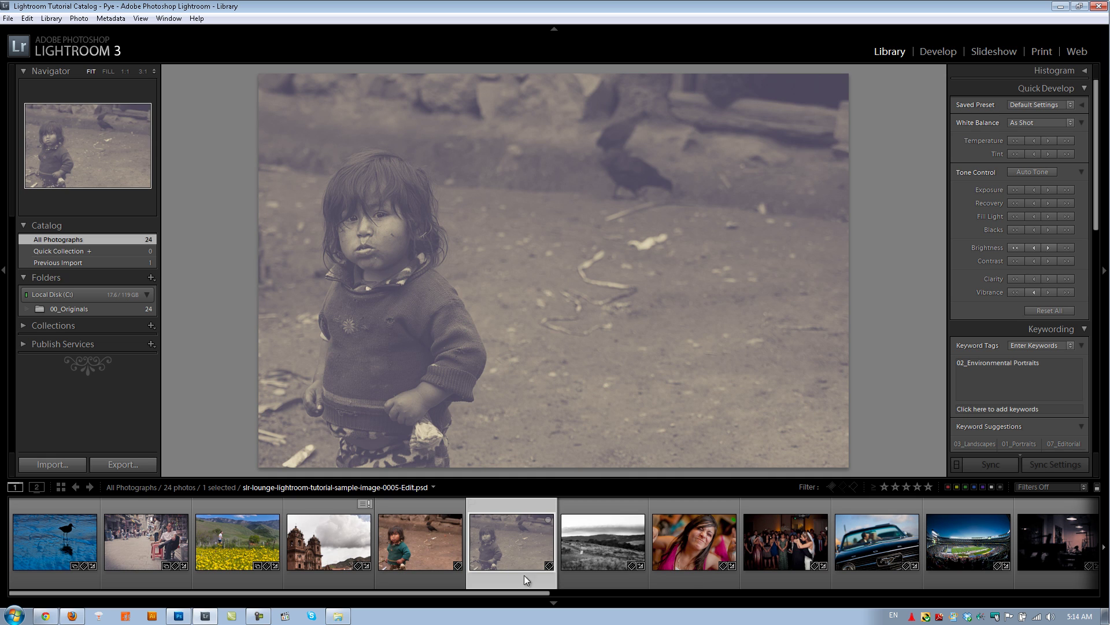
click(433, 537)
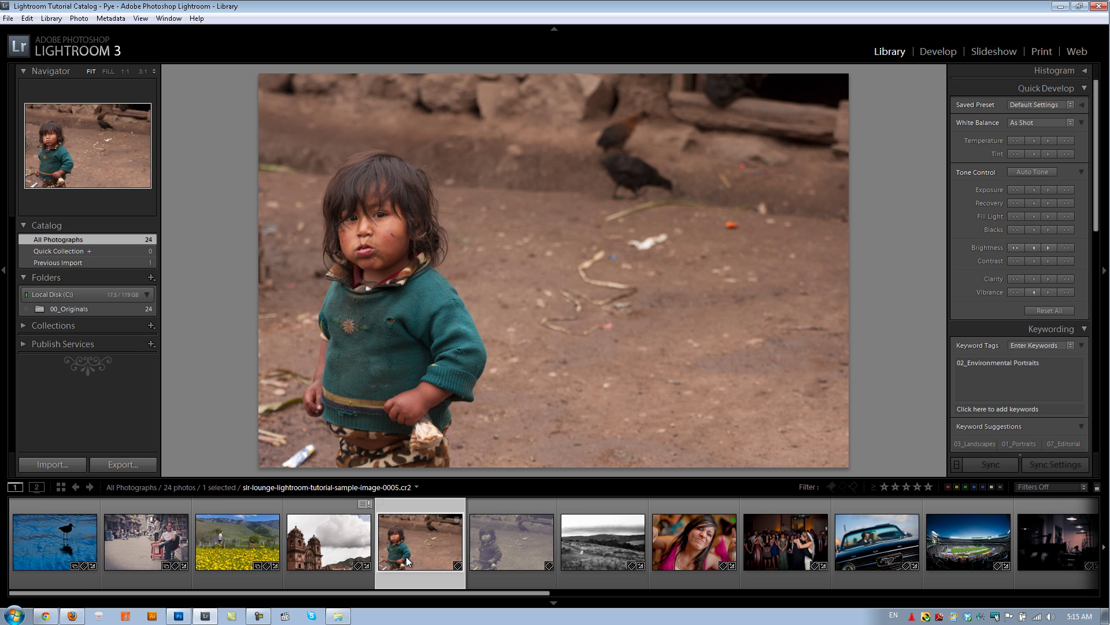
right_click(416, 549)
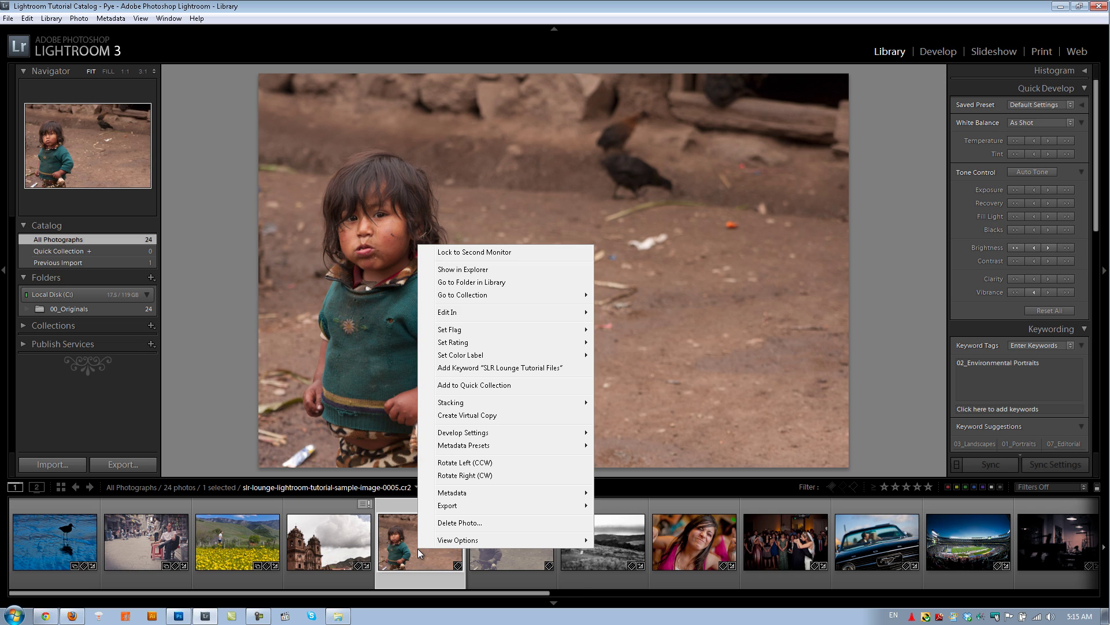
mouse_move(483, 313)
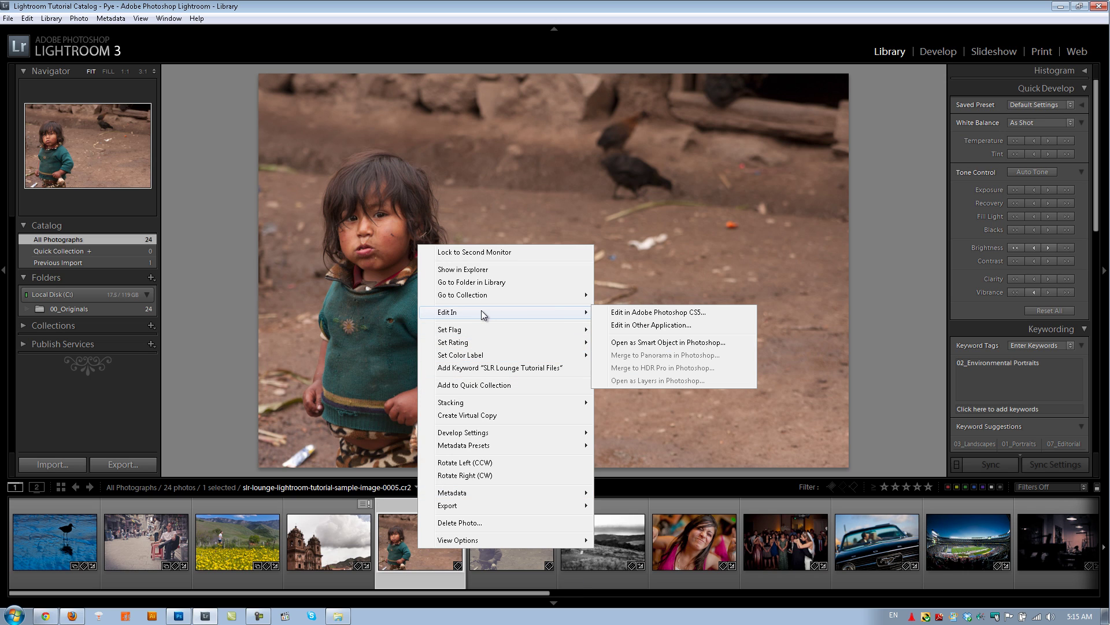
click(635, 317)
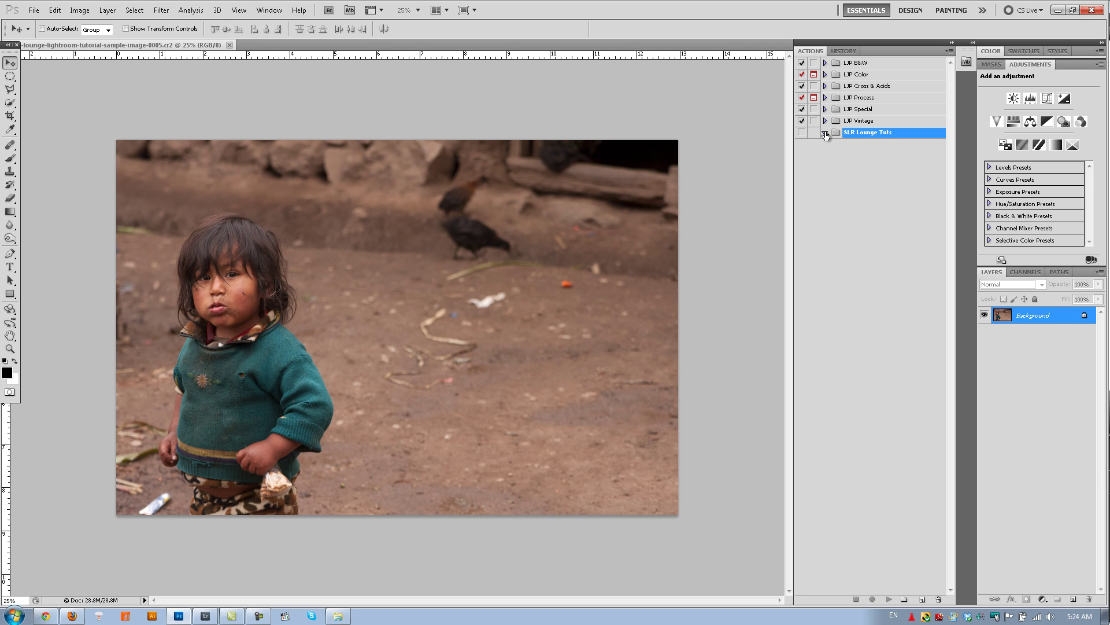
In the SLR Lounge Tuts set, create the action 'Faded Black and White Cross' and begin recording
click(824, 133)
click(922, 599)
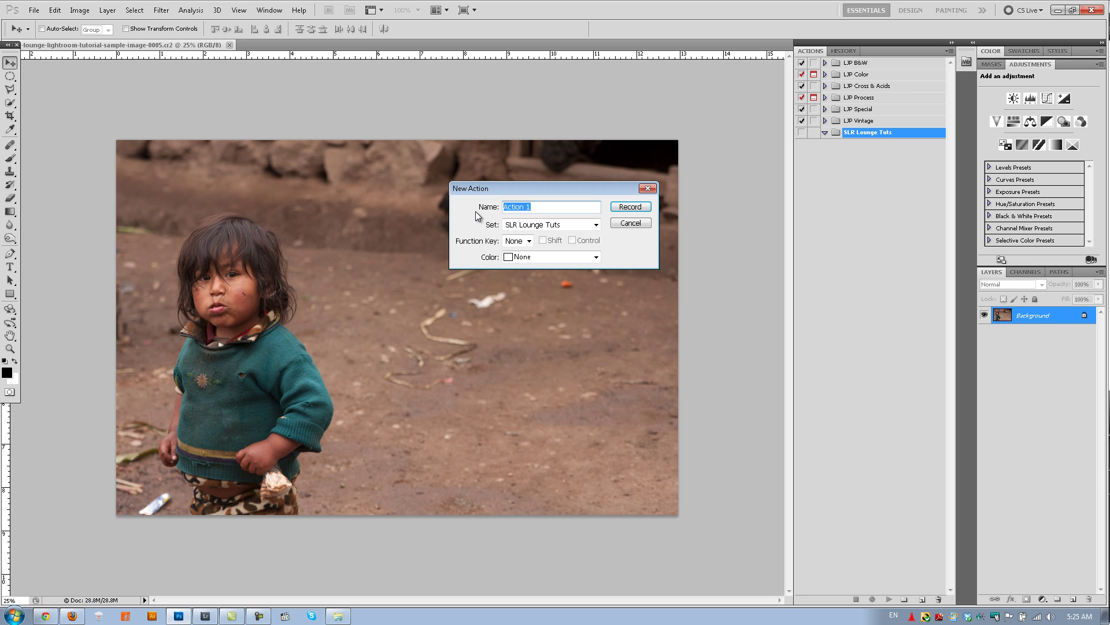
text(Faded Black and White Cross)
click(625, 209)
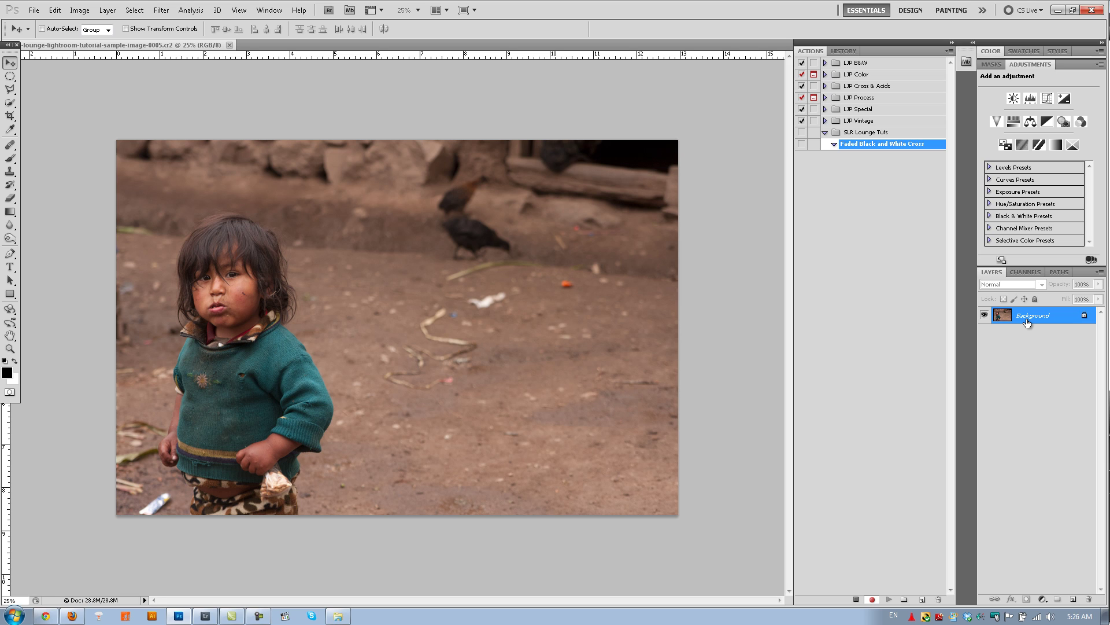
Duplicate the photo onto a new layer named 'Sharpening Layer'
key(ctrl+j)
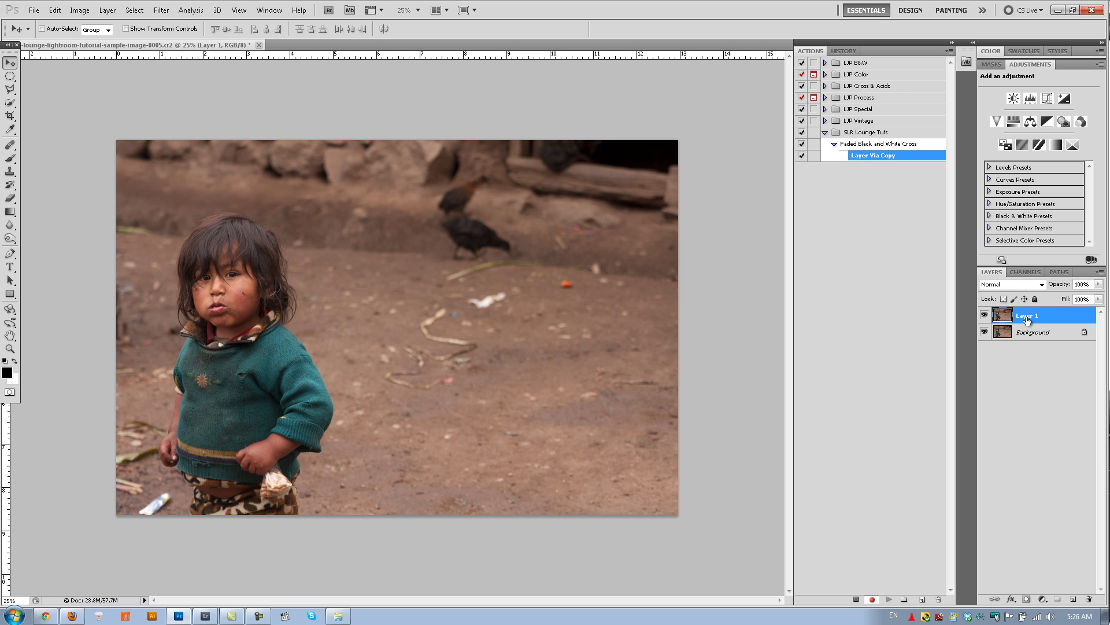
double_click(1027, 317)
text(Ah)
key(BackSpace)
key(BackSpace)
text(Sharpening Layer)
key(Return)
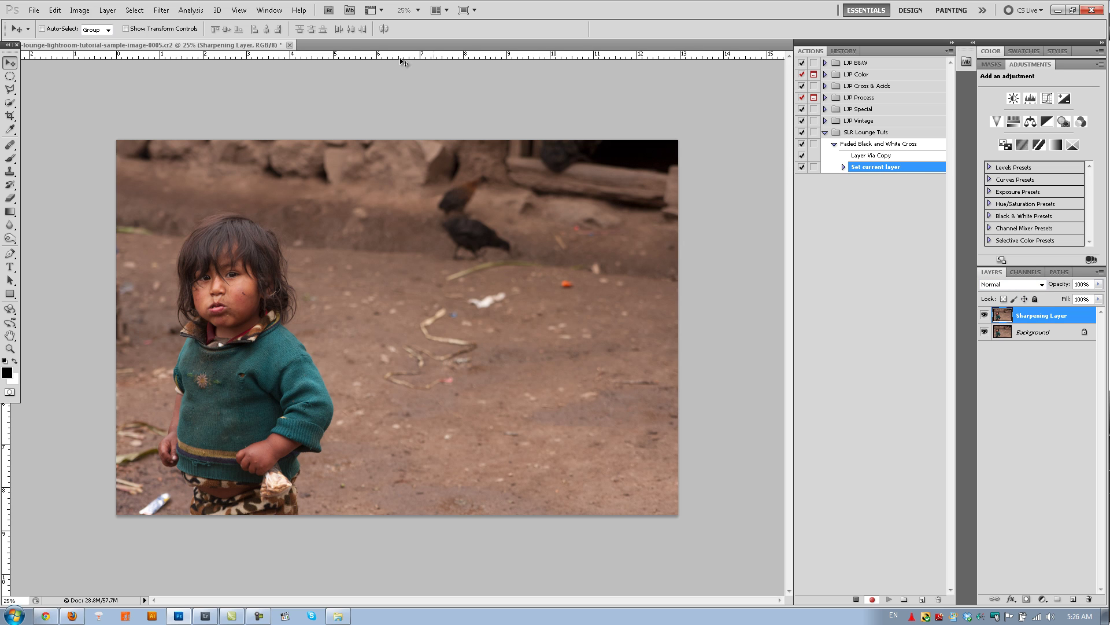
Apply Unsharp Mask to Sharpening Layer and set its opacity to 50%
click(160, 10)
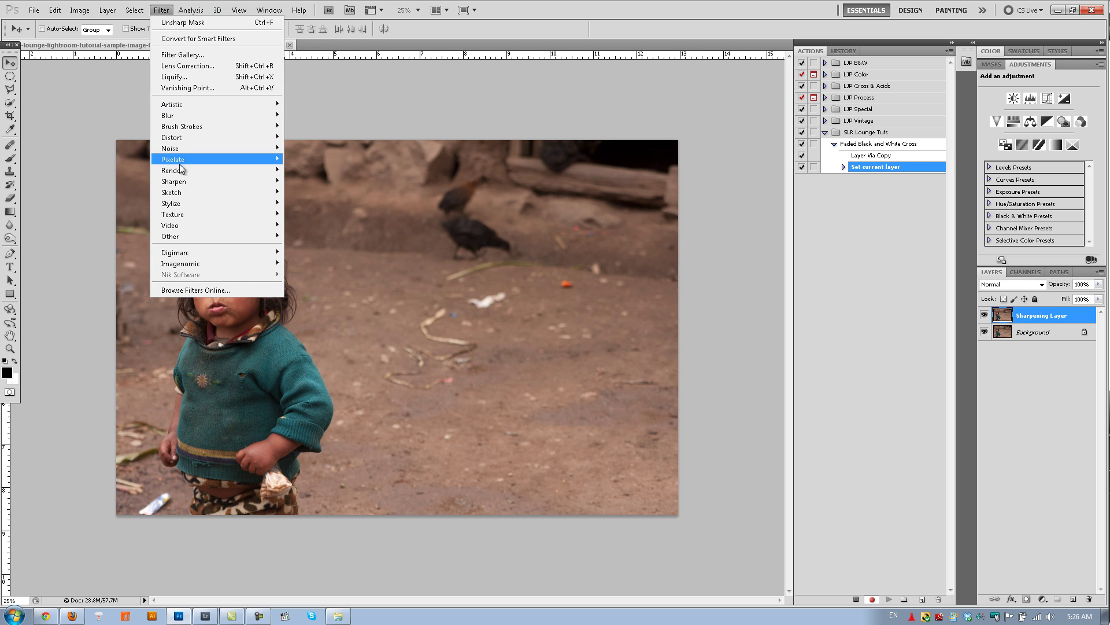
mouse_move(172, 183)
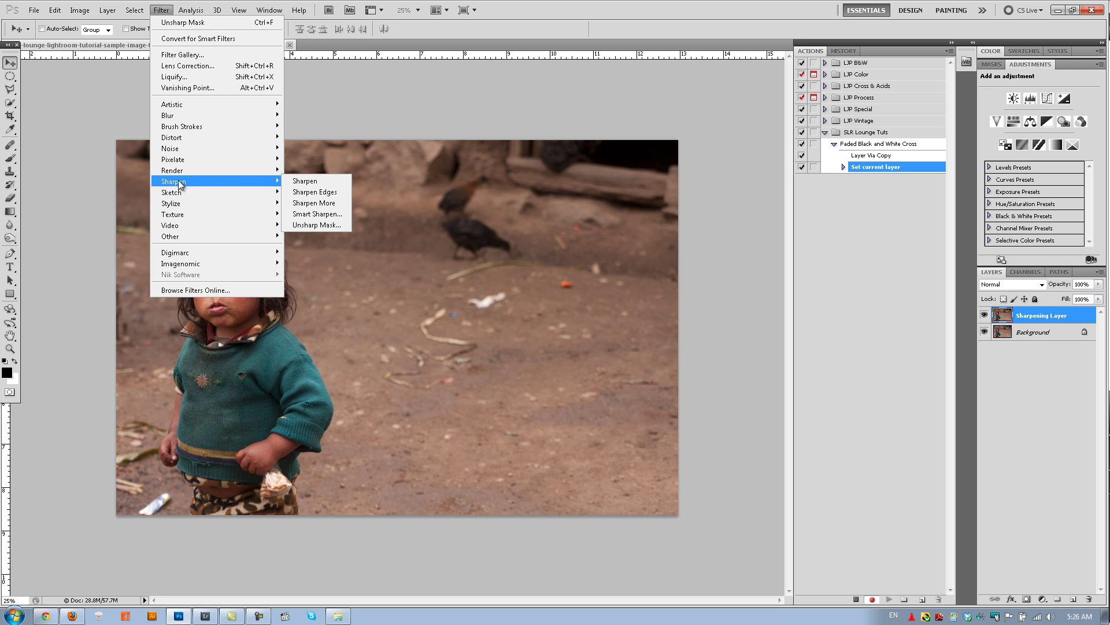
click(316, 224)
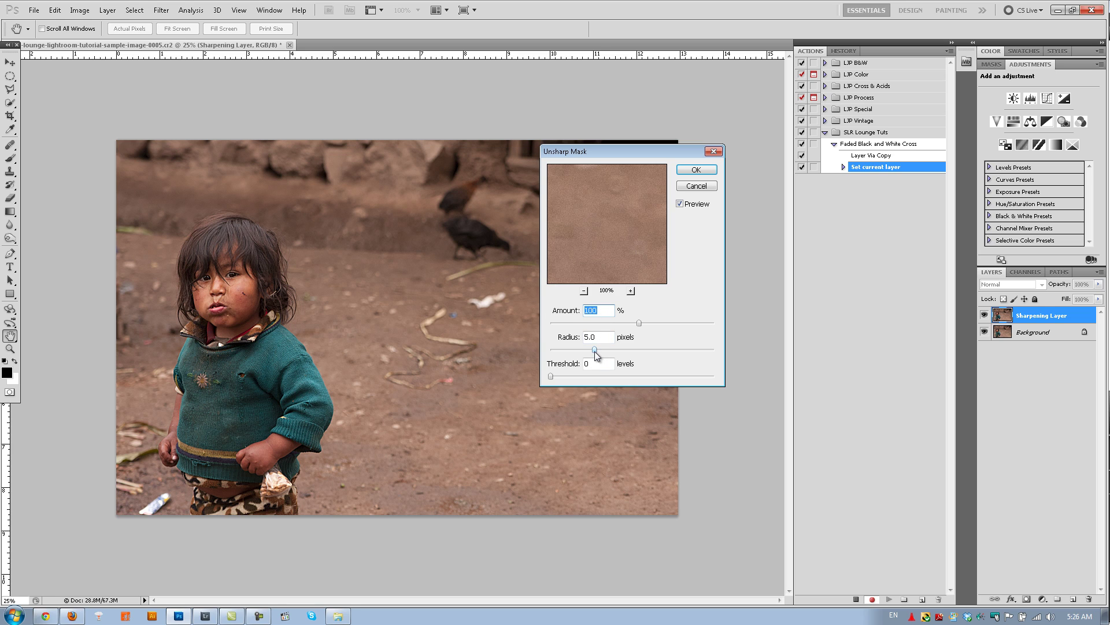
click(230, 278)
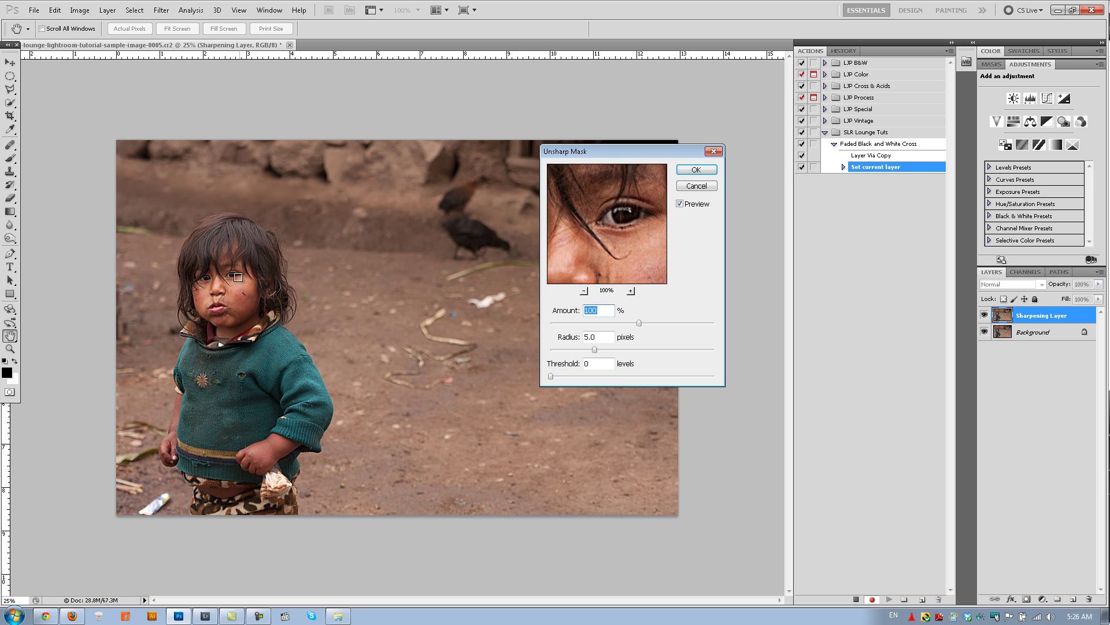
click(696, 170)
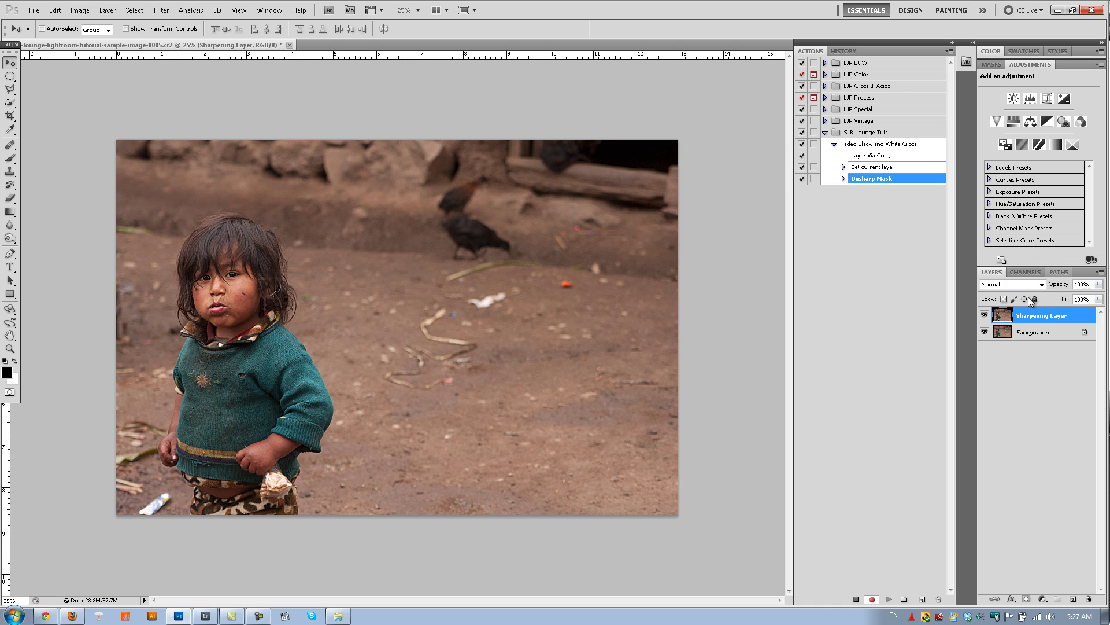
click(1086, 284)
text(50)
key(Return)
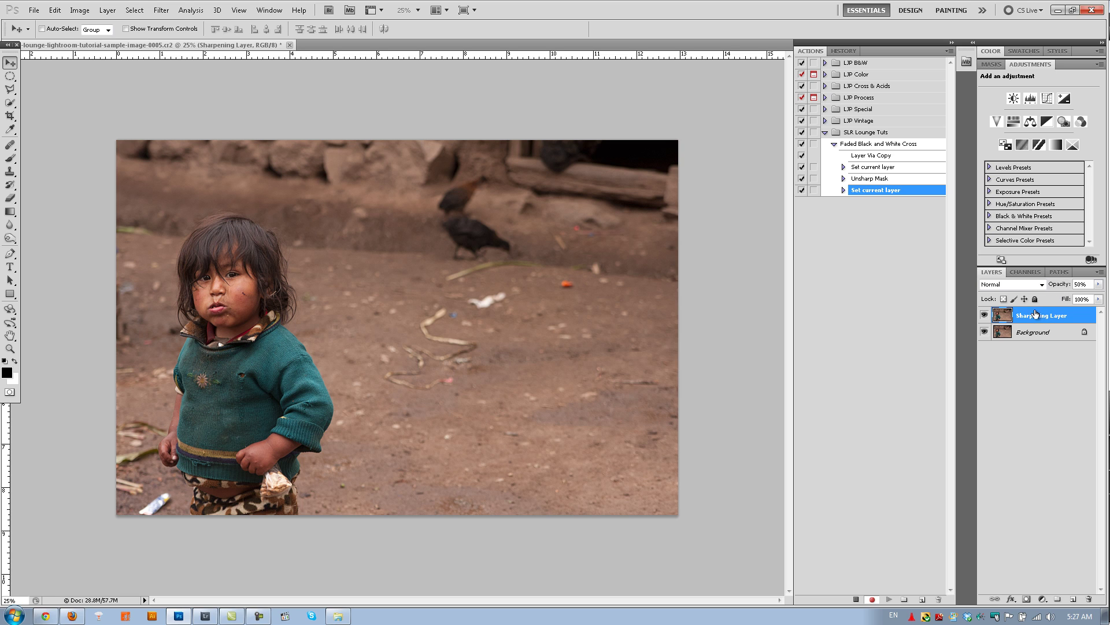
Add a Black & White adjustment layer and rename it 'BW Layer'
click(1043, 599)
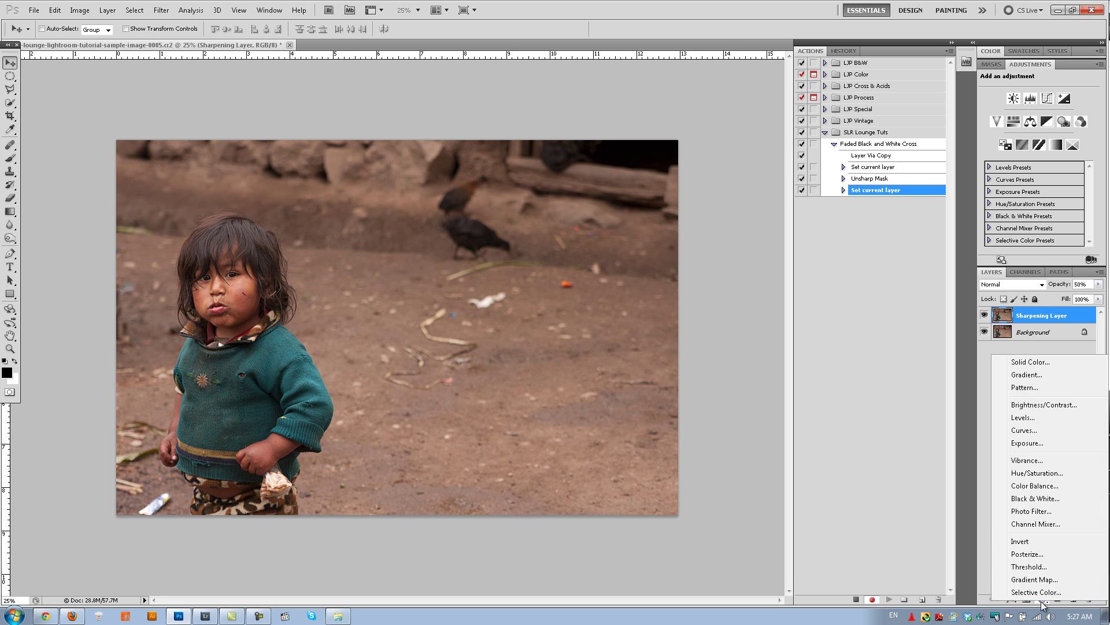
click(1035, 498)
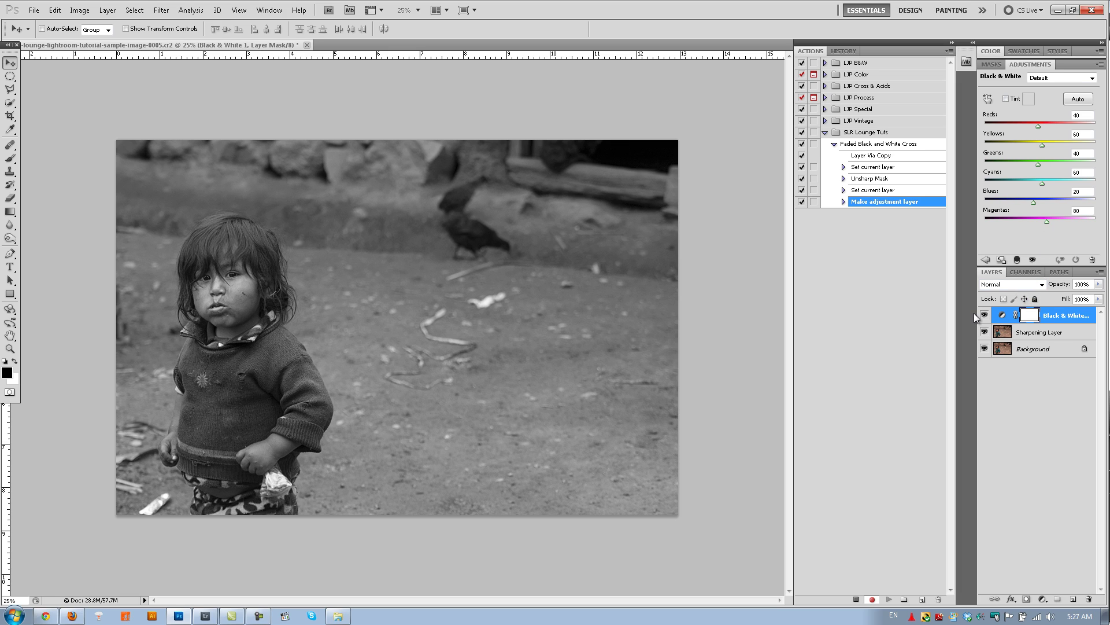
double_click(1059, 315)
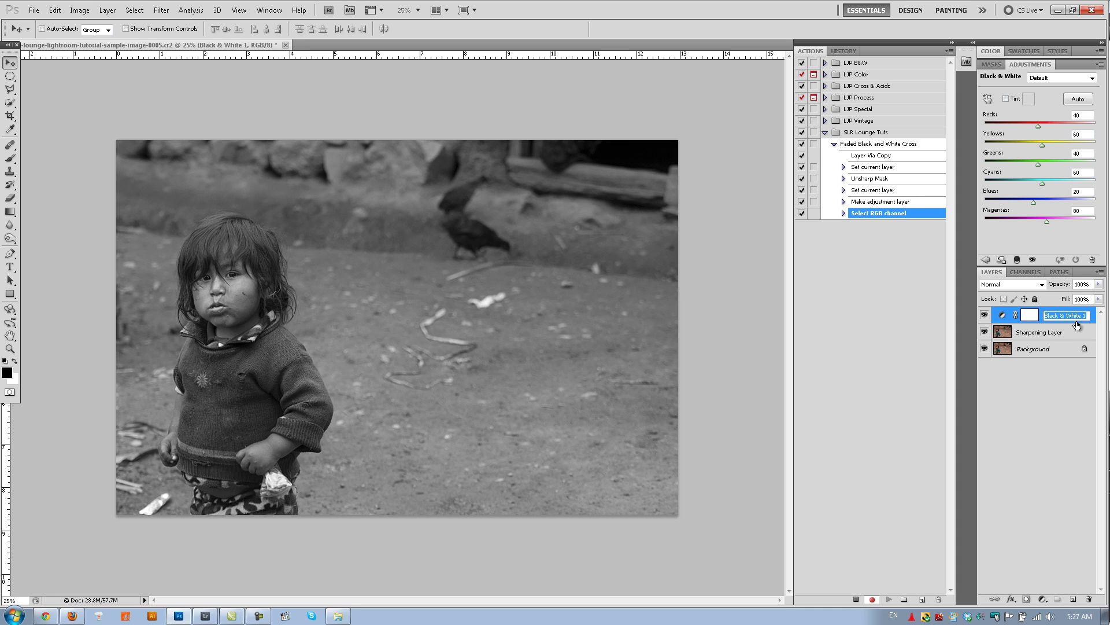
text(BW Layer)
key(Return)
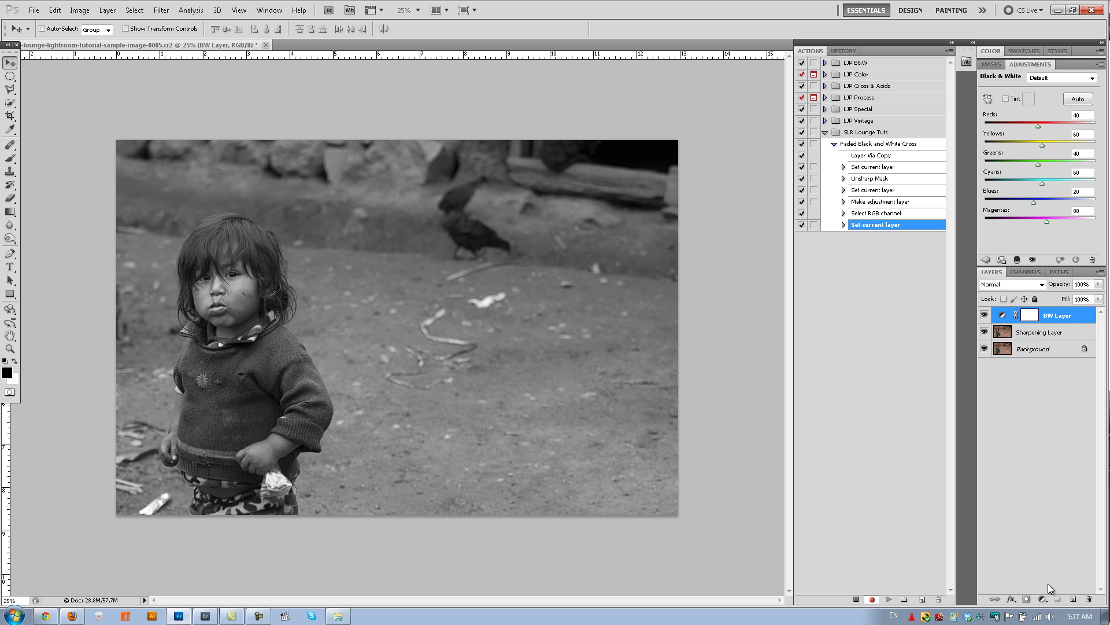
Add an Exposure adjustment layer and rename it 'Fade Layer'
click(1041, 599)
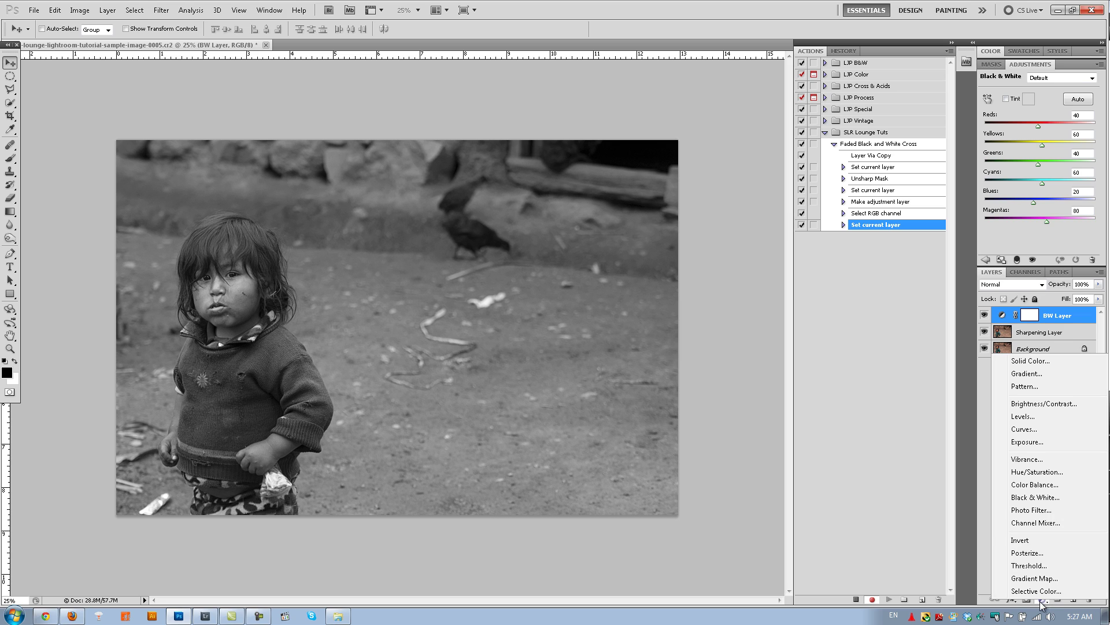
click(1042, 443)
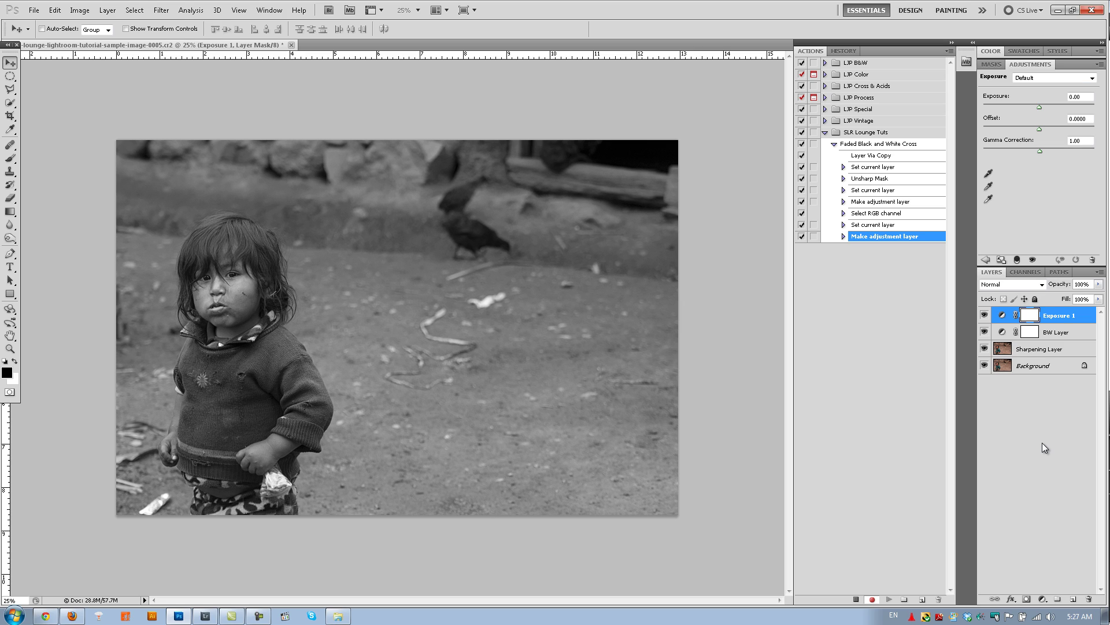
double_click(1053, 315)
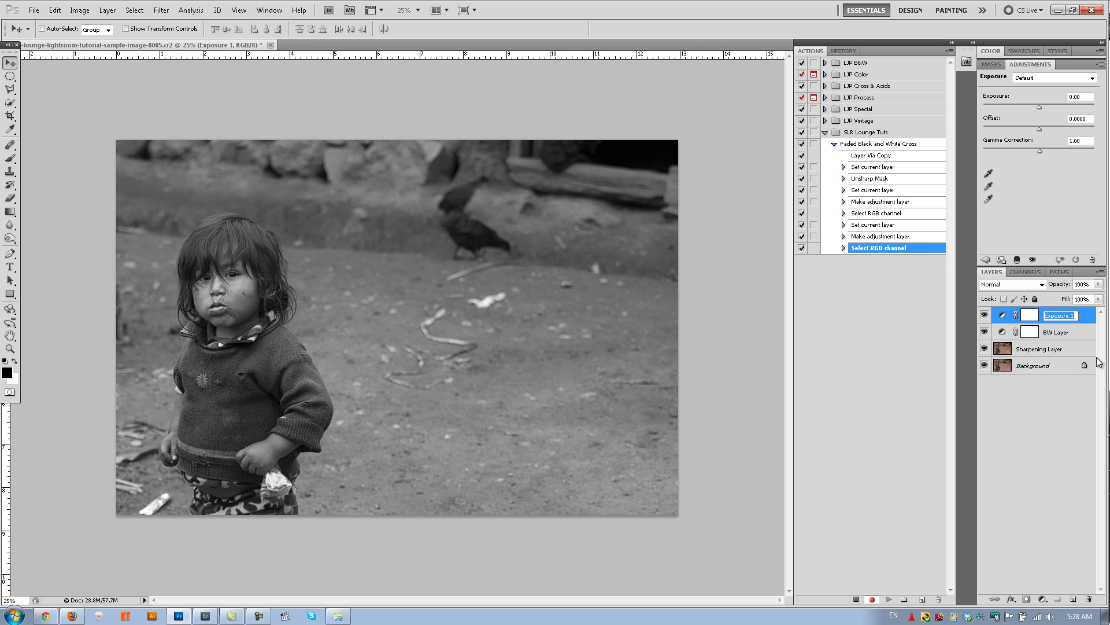
text(Fade Layer)
key(Return)
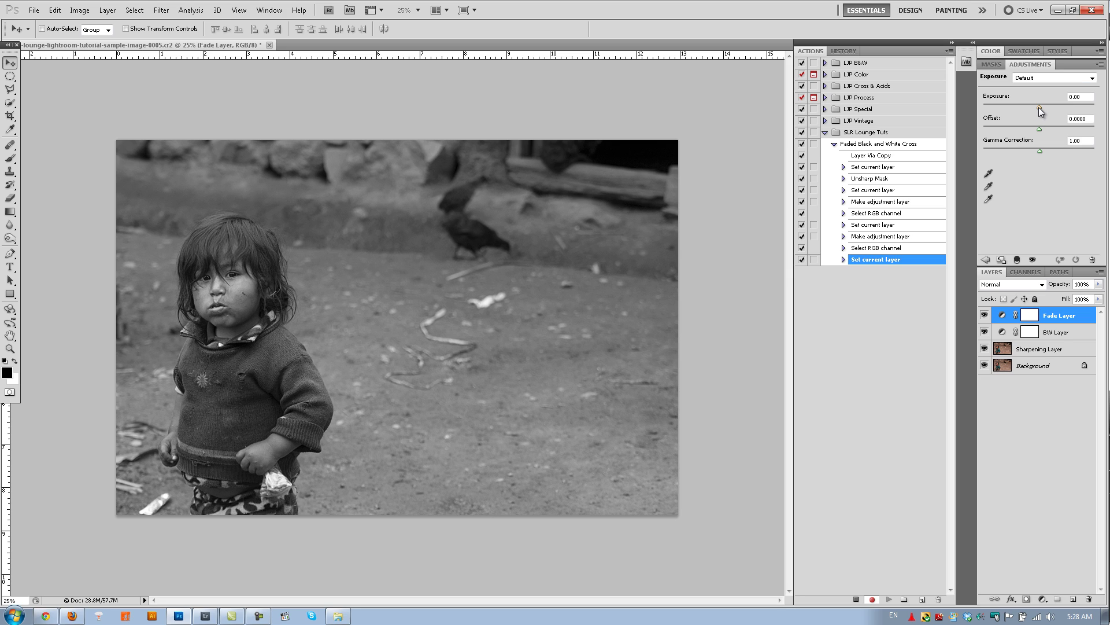
Set Fade Layer's Exposure to -1.01, Offset to +0.0707 and Gamma to 1.41
drag(1039, 107, 1025, 112)
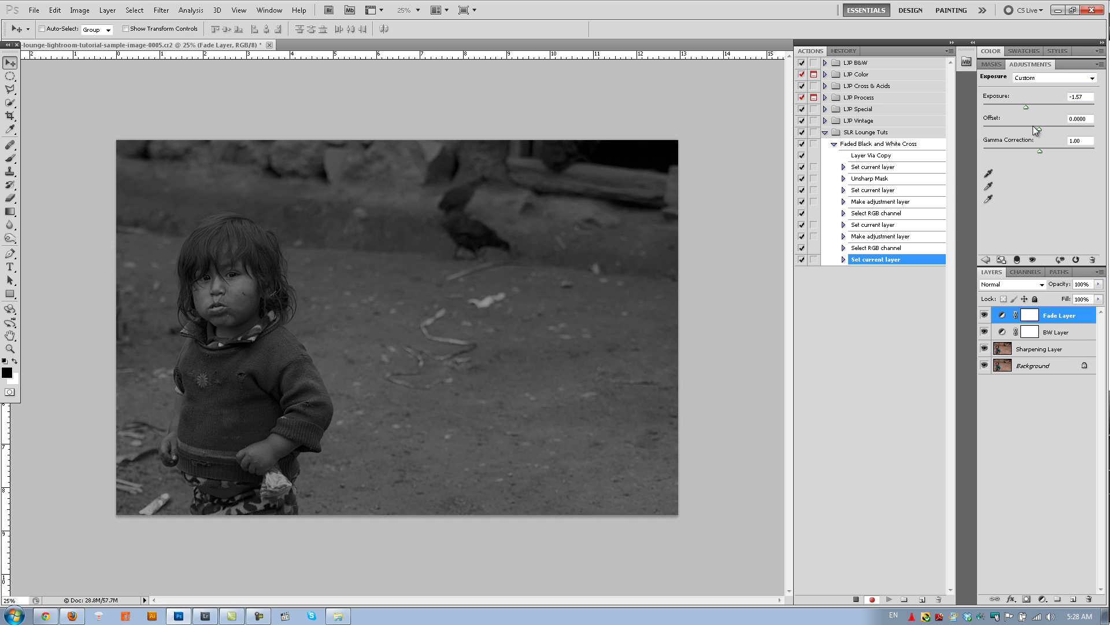
drag(1039, 128, 1043, 128)
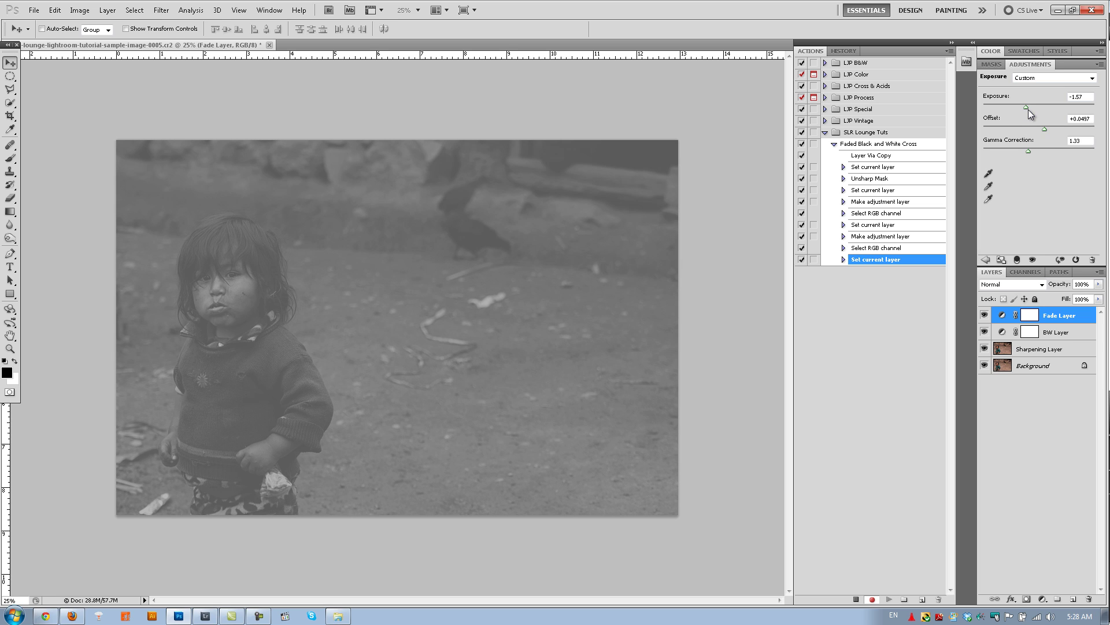
drag(1027, 105, 1034, 107)
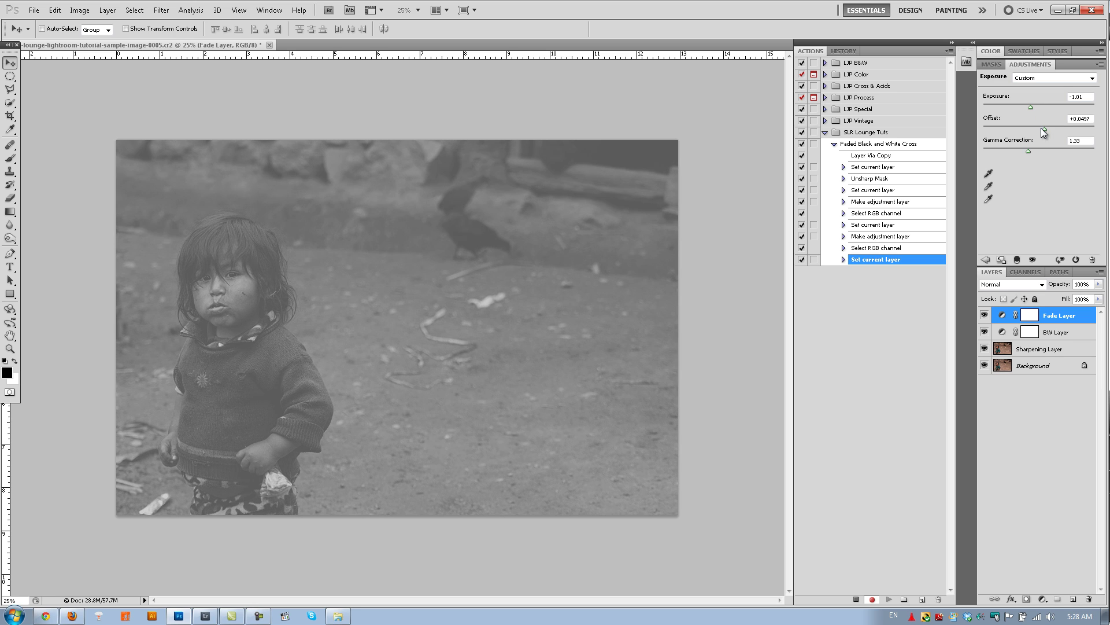
drag(1041, 127, 1046, 127)
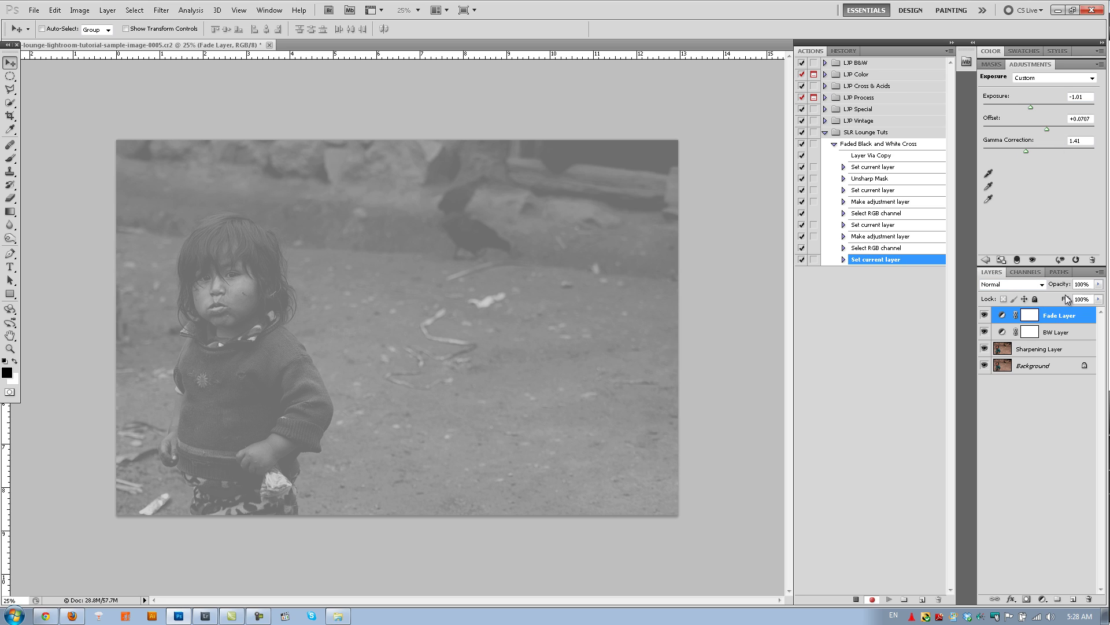
Set the Fade Layer opacity to 75%
click(1082, 284)
text(75)
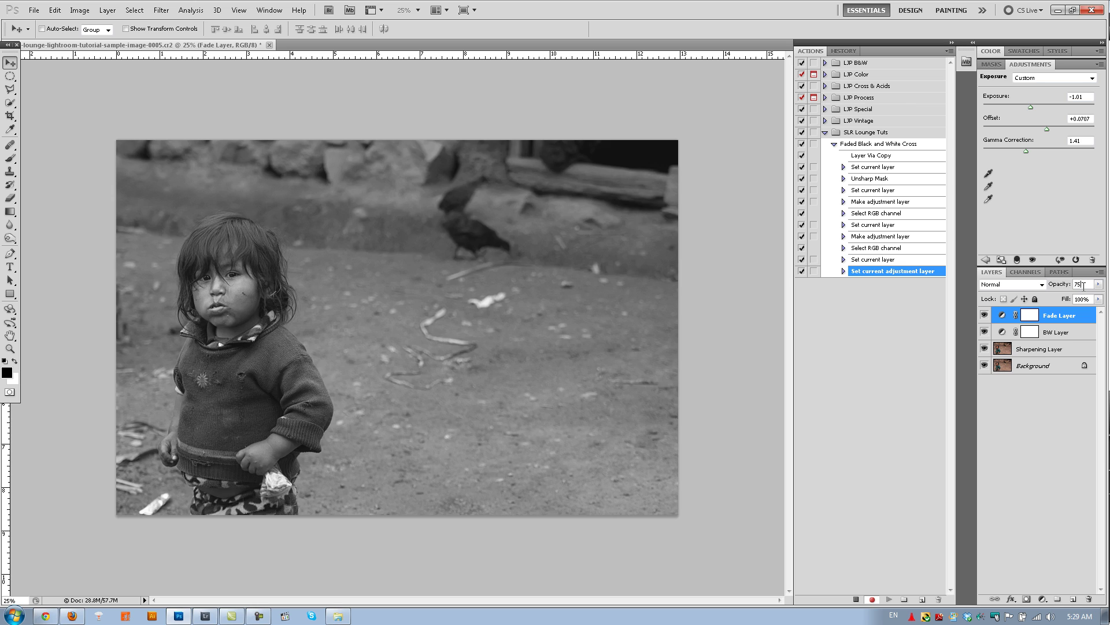
key(Return)
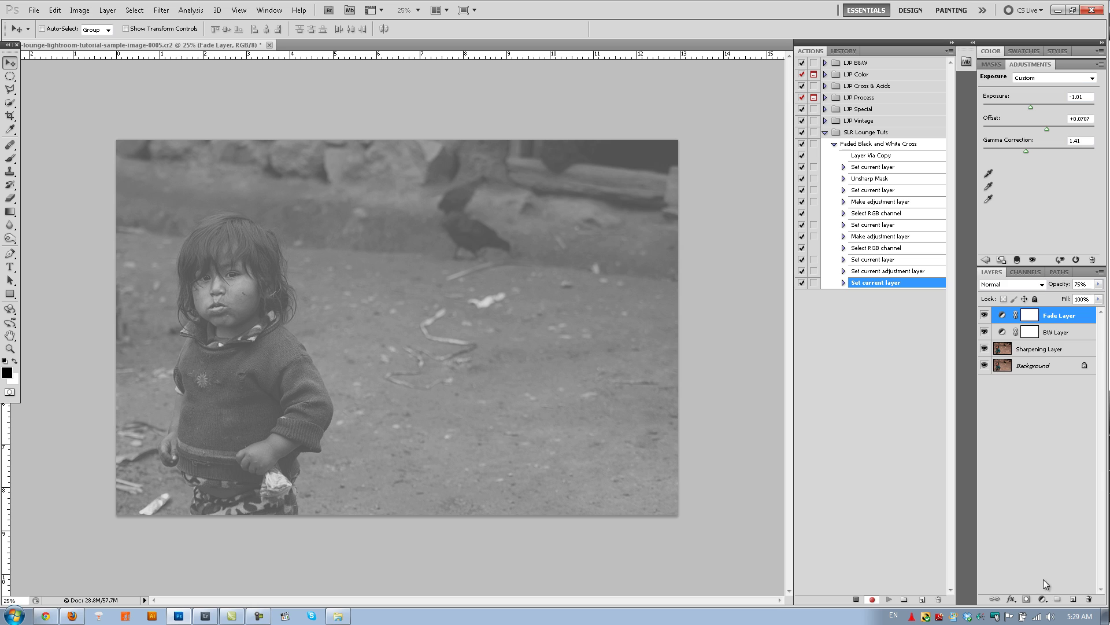
Add a Curves adjustment layer and rename it 'Cross Layer'
click(1043, 599)
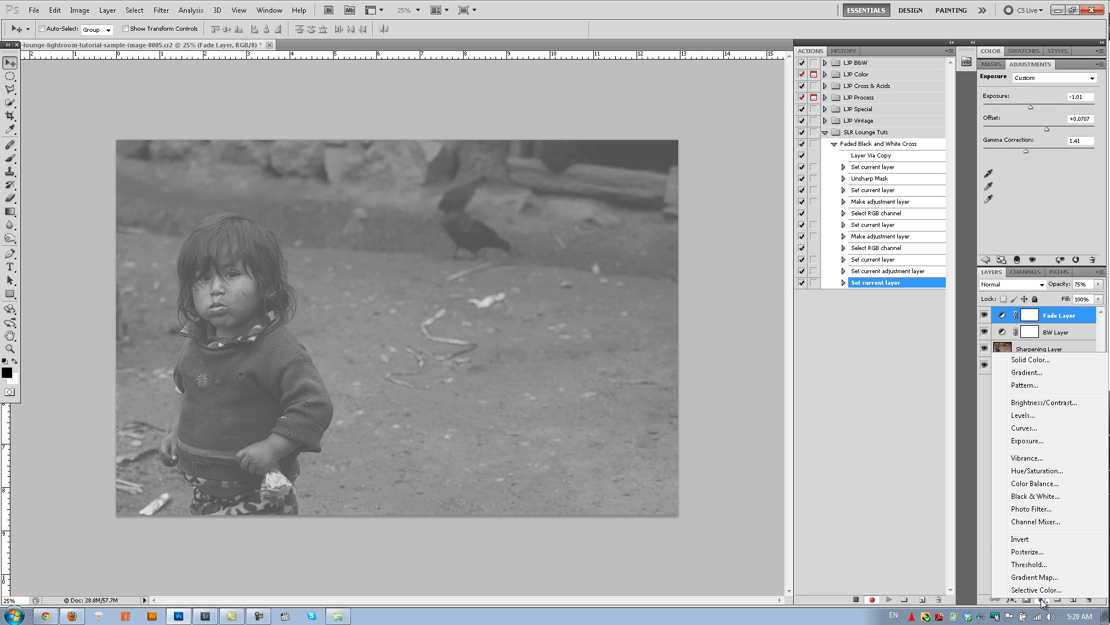
click(1038, 428)
double_click(1056, 317)
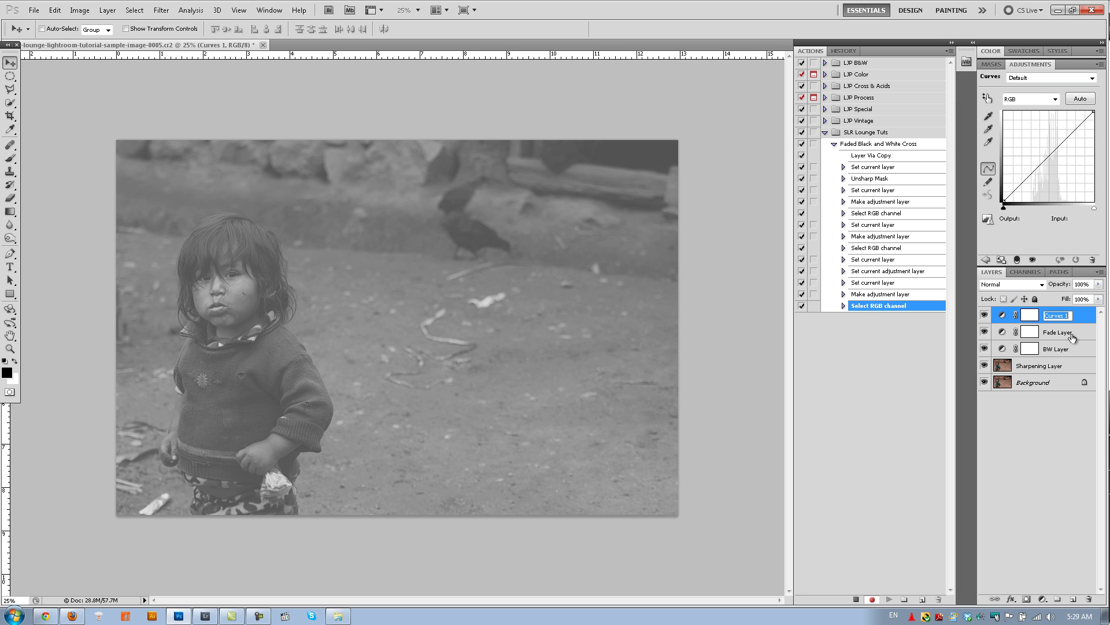
text(Cross Layer)
key(Return)
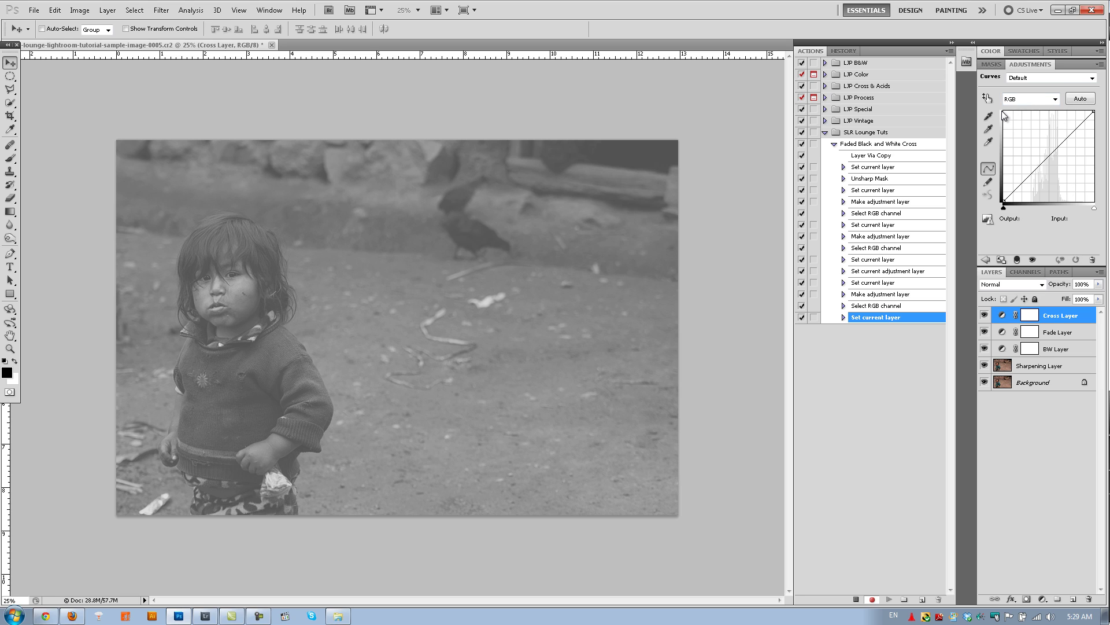
Shape the Red channel curve into an S-curve with raised red highlights
click(1035, 103)
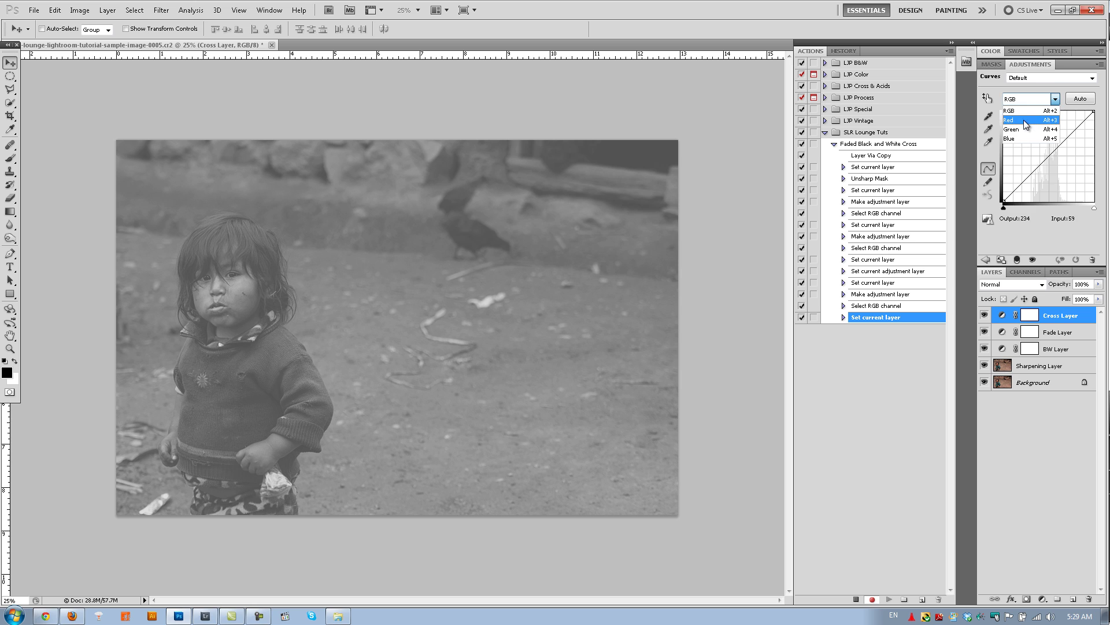
click(1023, 120)
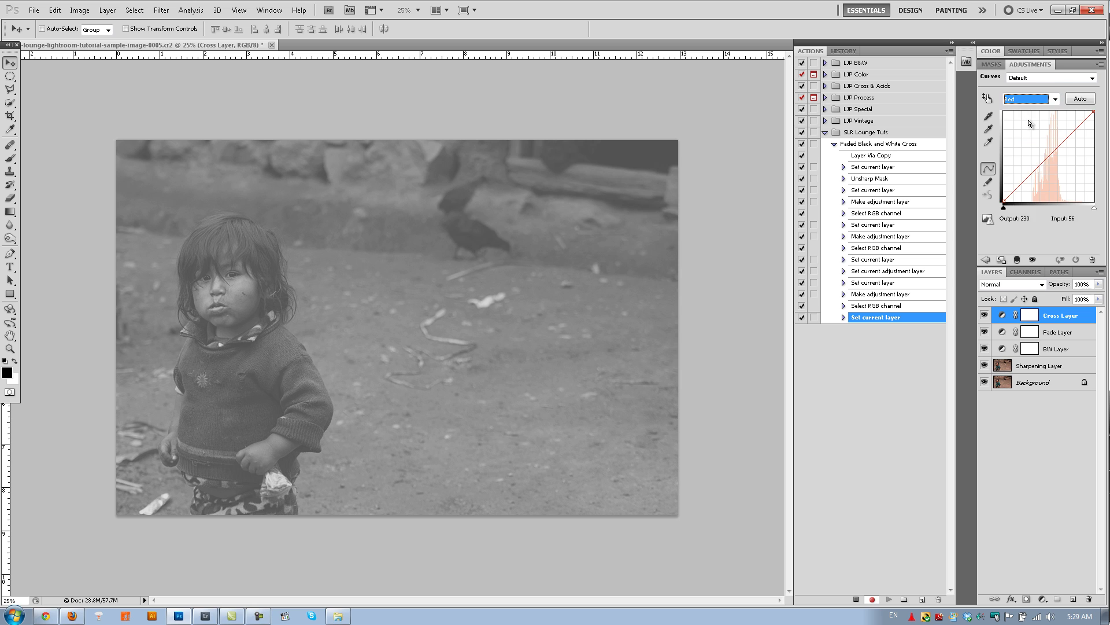
click(1068, 126)
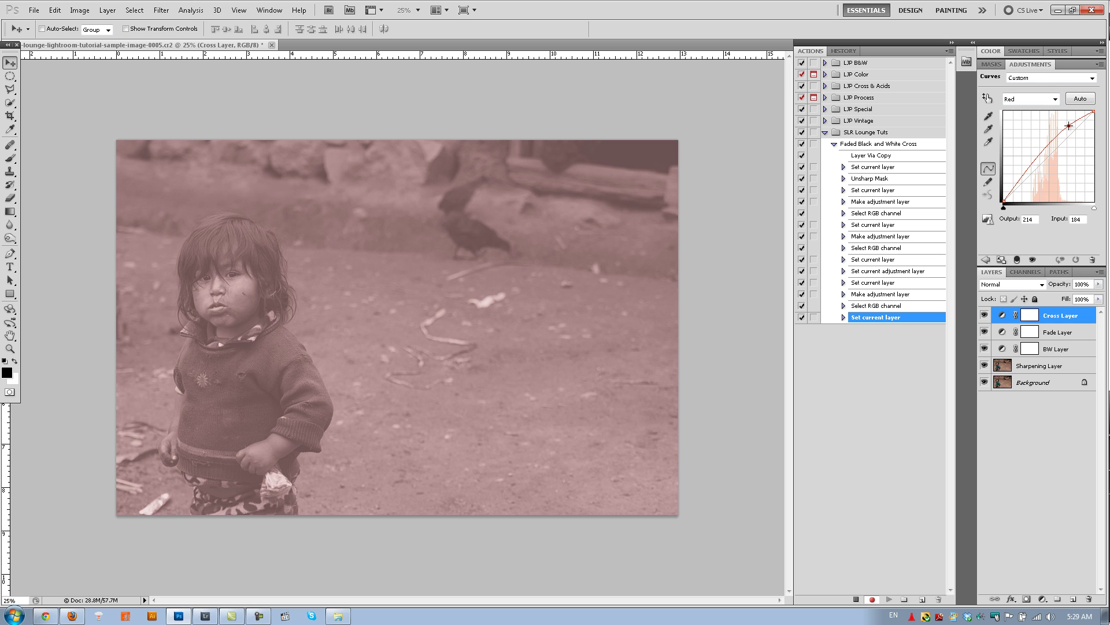
drag(1069, 126, 1067, 123)
click(1025, 185)
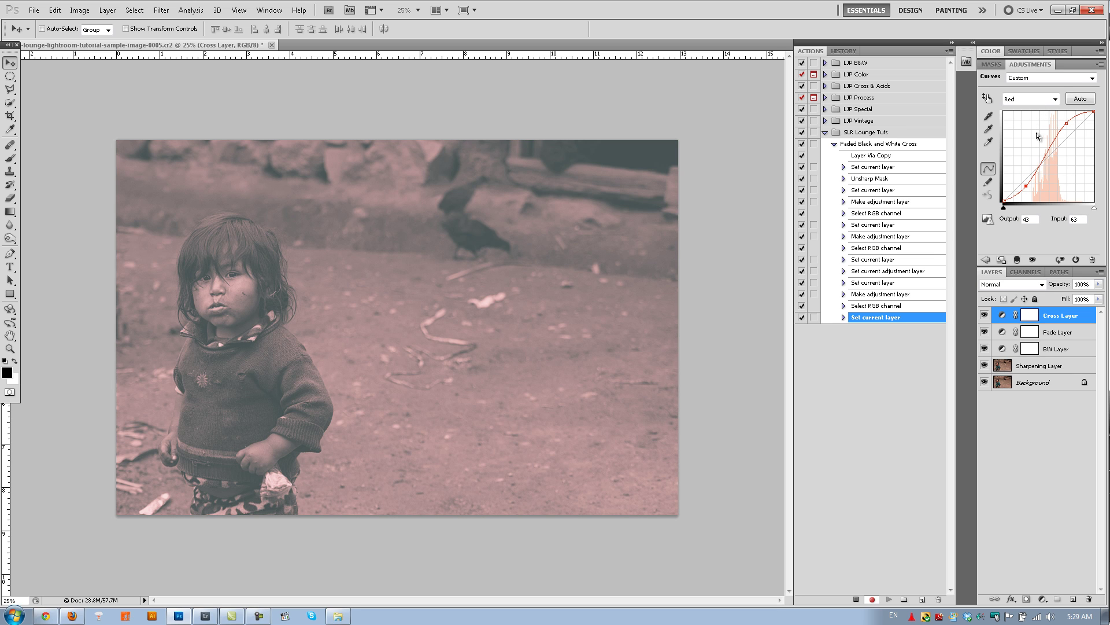
drag(1066, 129, 1065, 128)
Give the Green channel an S-curve with raised highlights and lowered shadows
click(1035, 99)
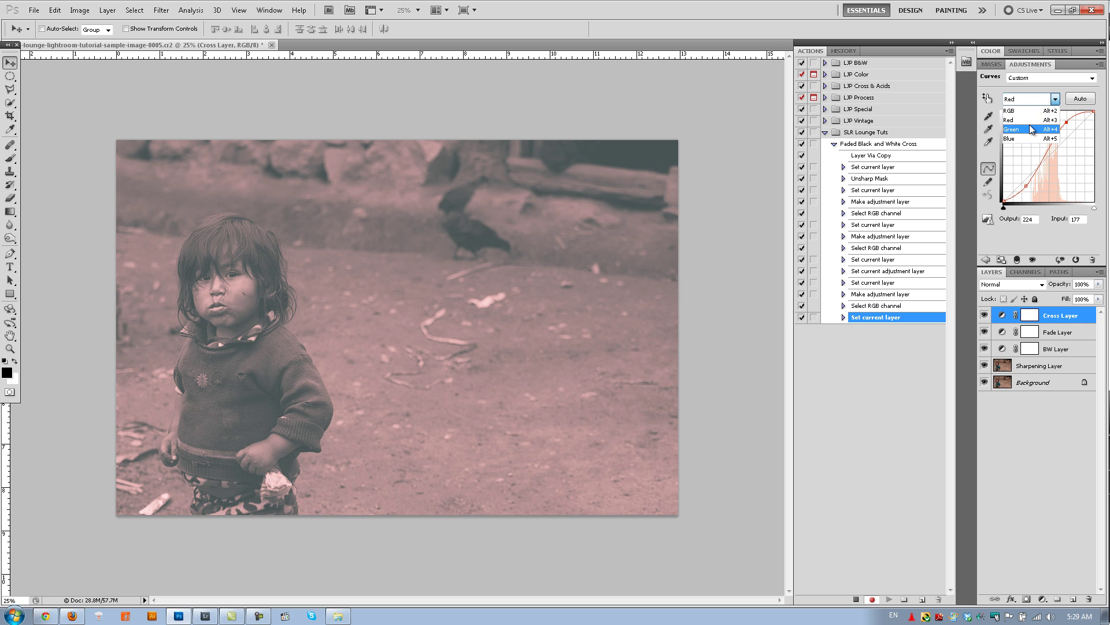
click(1030, 124)
drag(1066, 138, 1066, 131)
click(1023, 190)
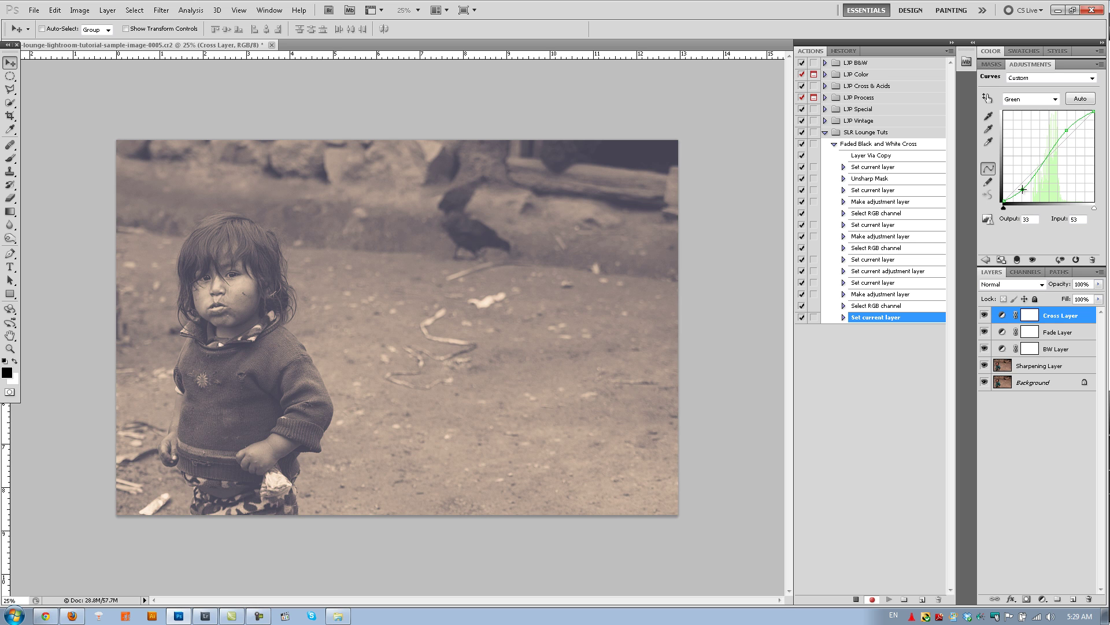
Pull down the Blue highlights and lift the Blue shadows to warm the image
click(1046, 100)
click(1030, 138)
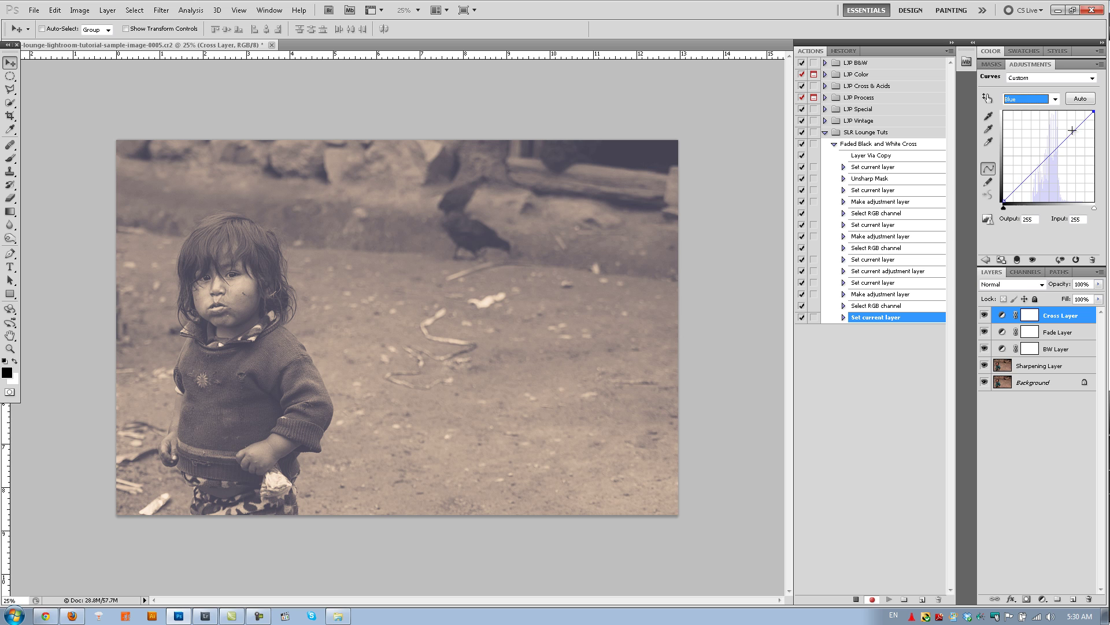
click(1071, 141)
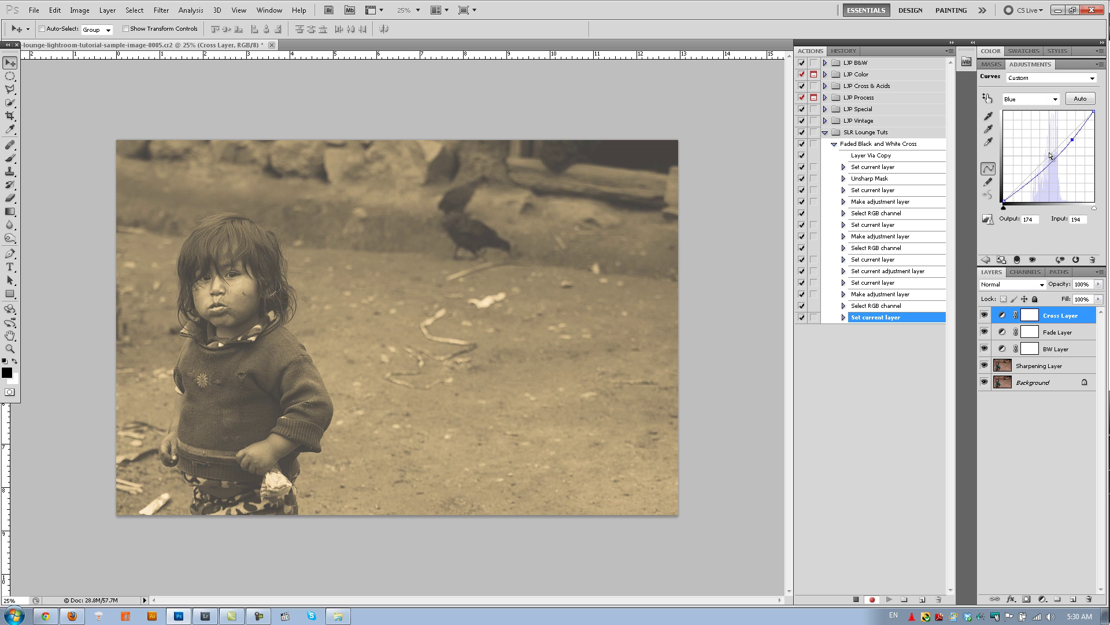
click(1017, 182)
drag(1016, 182, 1018, 183)
drag(1073, 140, 1072, 139)
Refine the Green and Red curves, lowering their highlight points to reduce redness
click(1029, 99)
click(1027, 129)
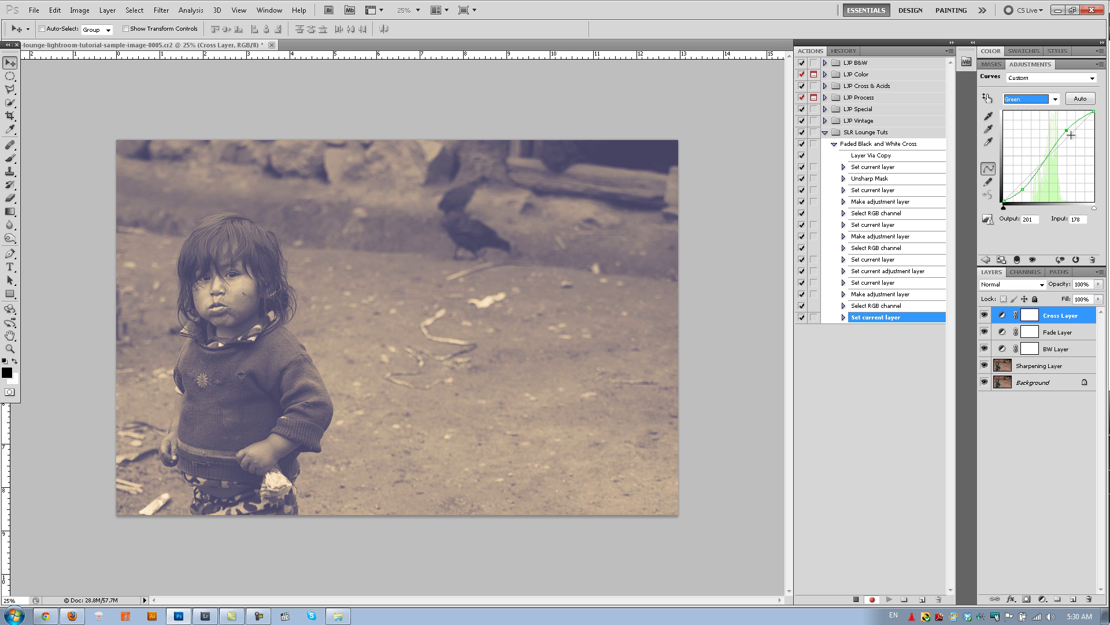
drag(1067, 130, 1068, 133)
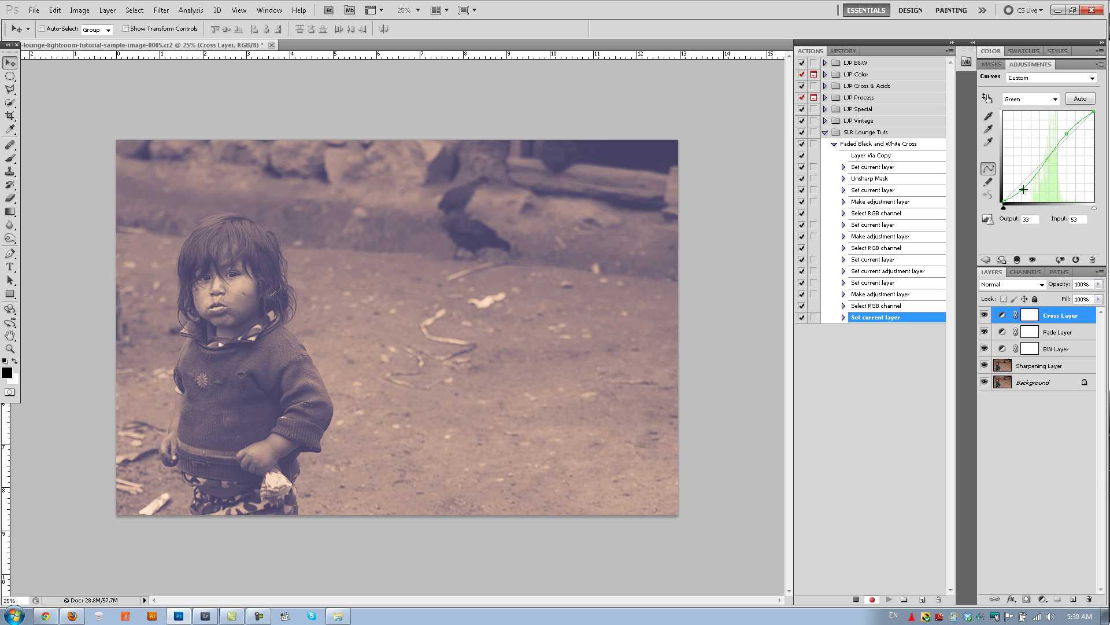
drag(1023, 190, 1023, 191)
click(1035, 99)
click(1035, 115)
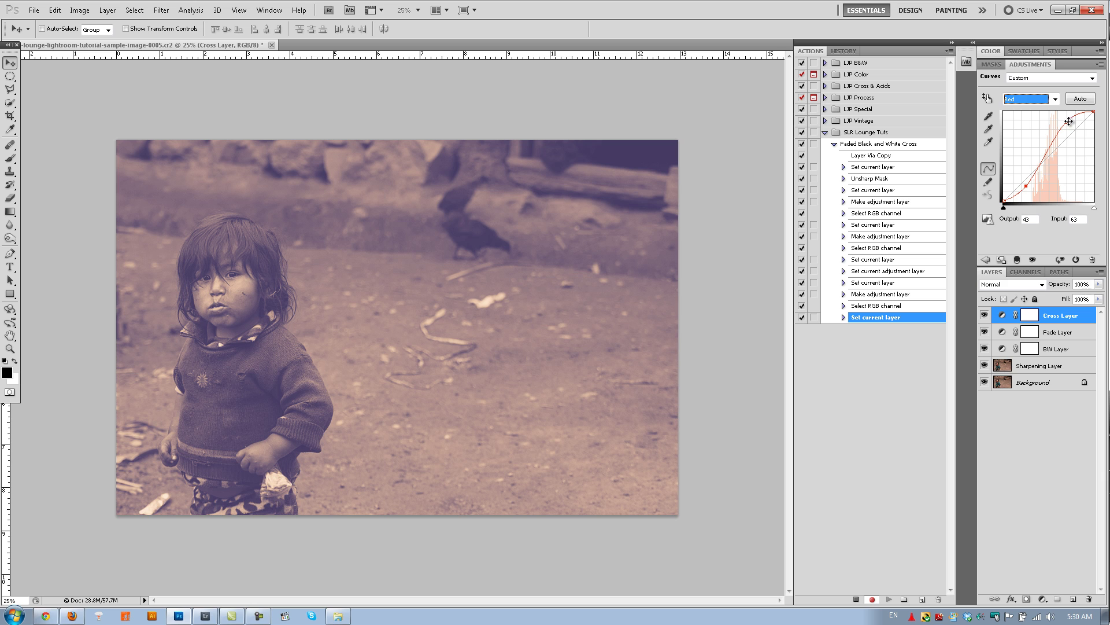
drag(1066, 122, 1069, 125)
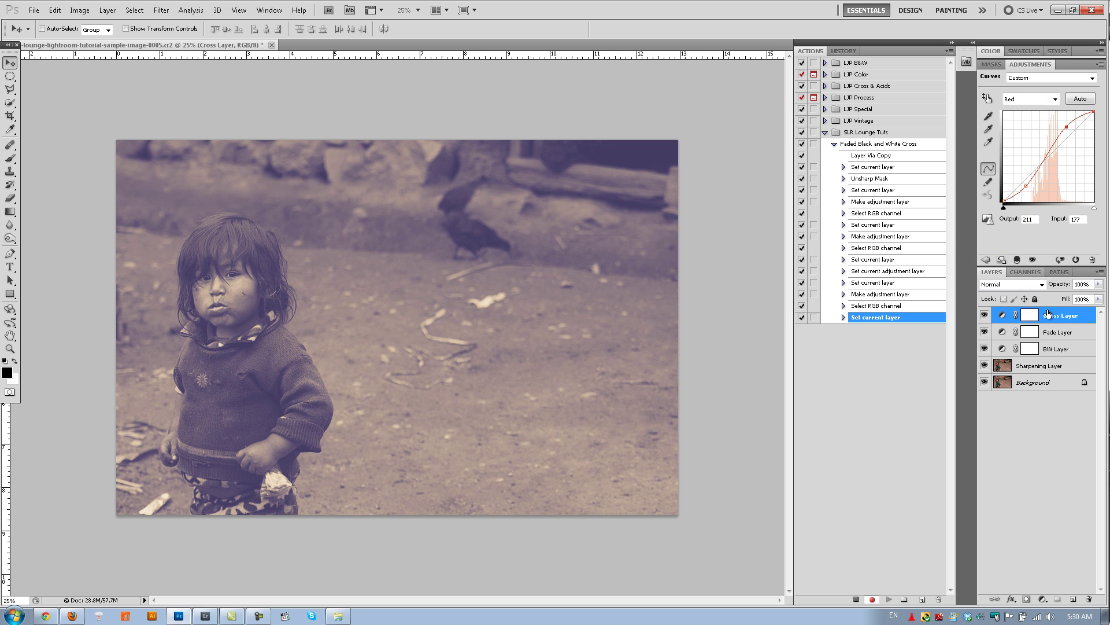
Set Cross Layer opacity to 60% and stop recording the action
click(1081, 284)
text(60)
key(Return)
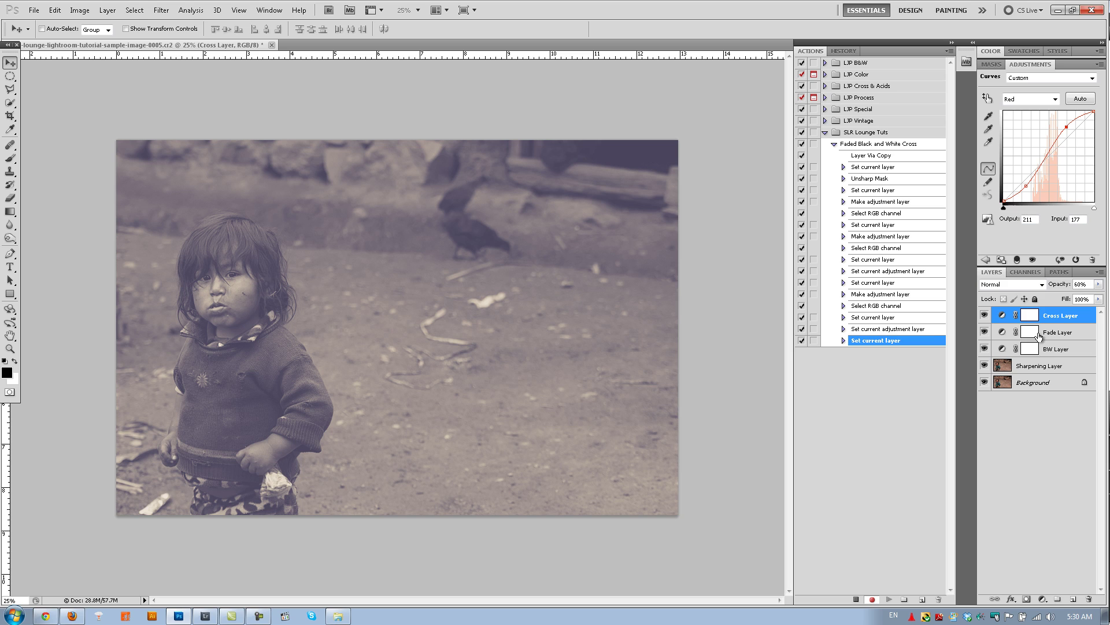
drag(1029, 336, 864, 578)
click(856, 600)
Zoom in on the photo and raise the Sharpening Layer opacity to inspect the effect
click(1049, 367)
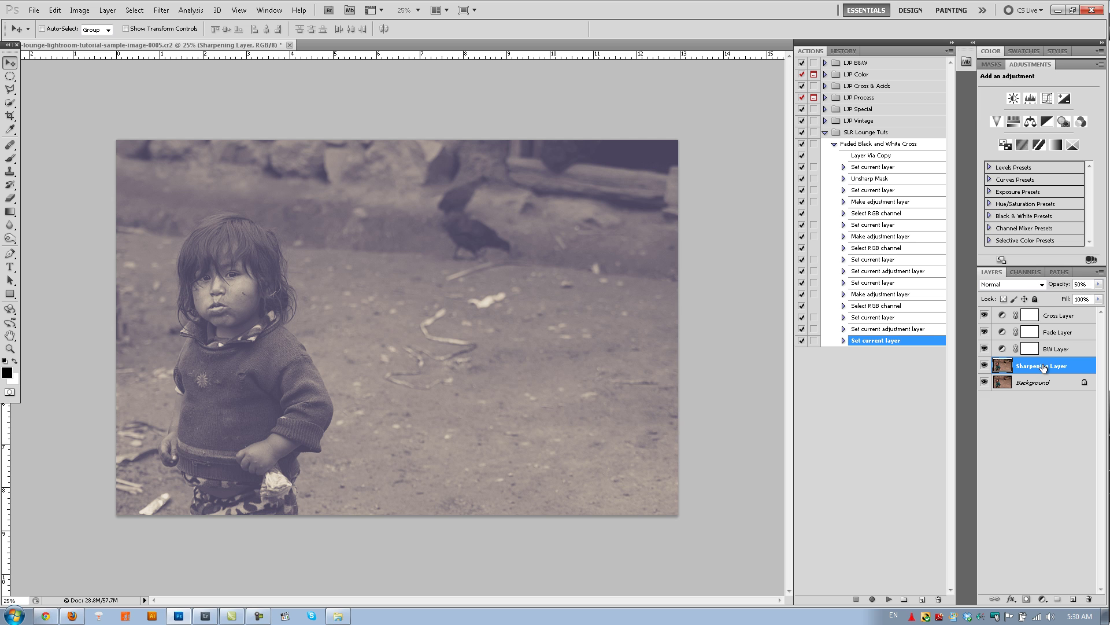
key(ctrl+plus)
scroll(234, 269, up, 4)
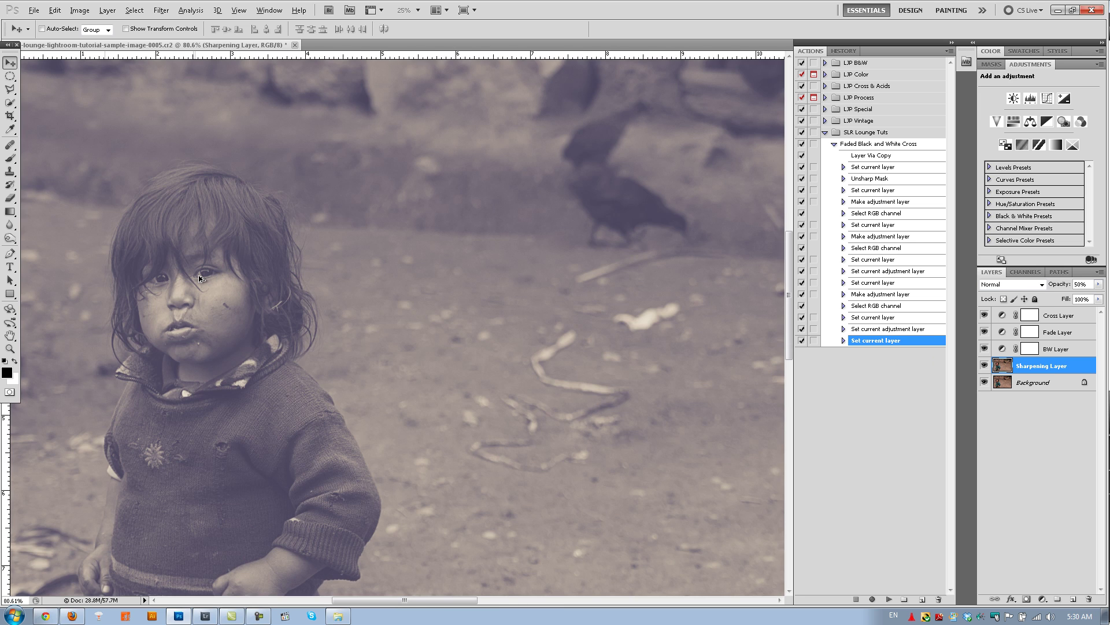
scroll(217, 284, down, 1)
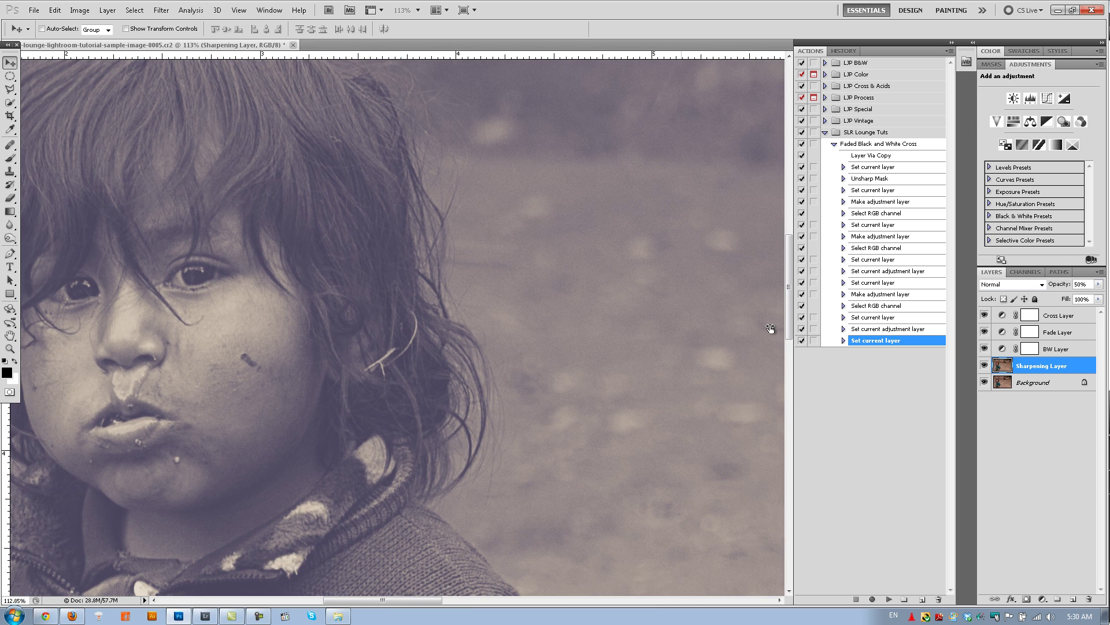
drag(1054, 285, 1070, 284)
scroll(573, 310, down, 7)
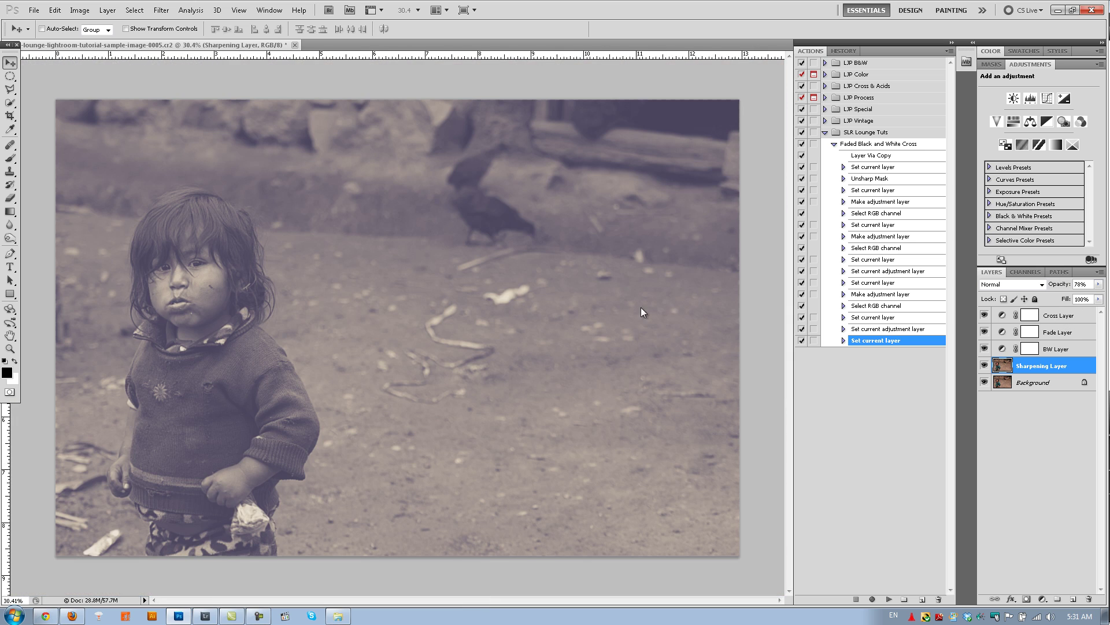
Nudge the Cross Layer opacity up, then close the photo without saving
click(1063, 315)
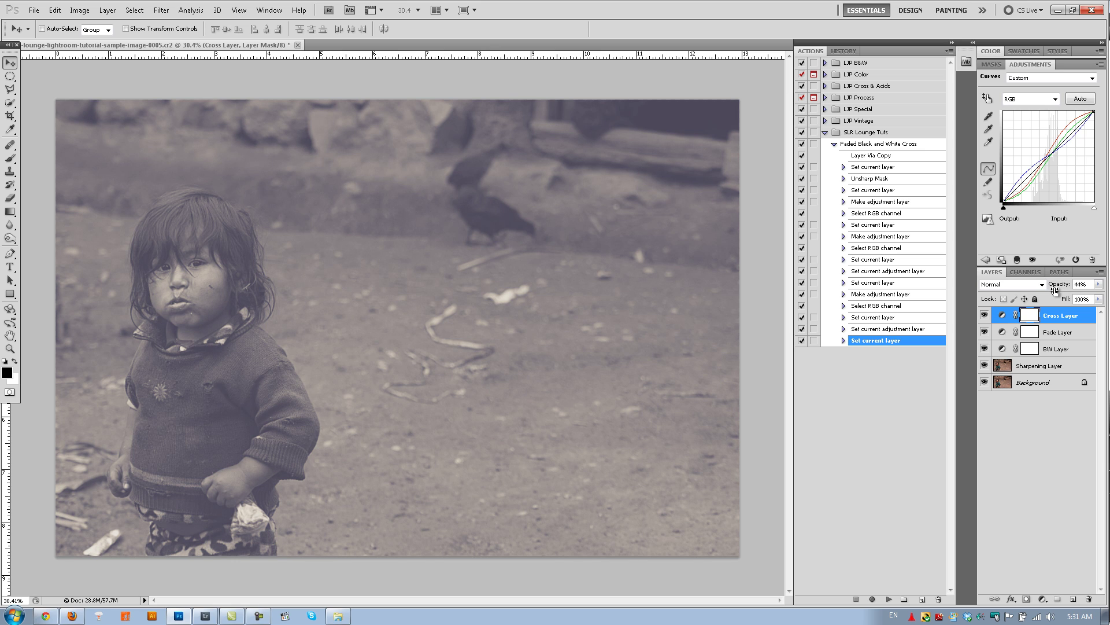
drag(1058, 290, 1063, 290)
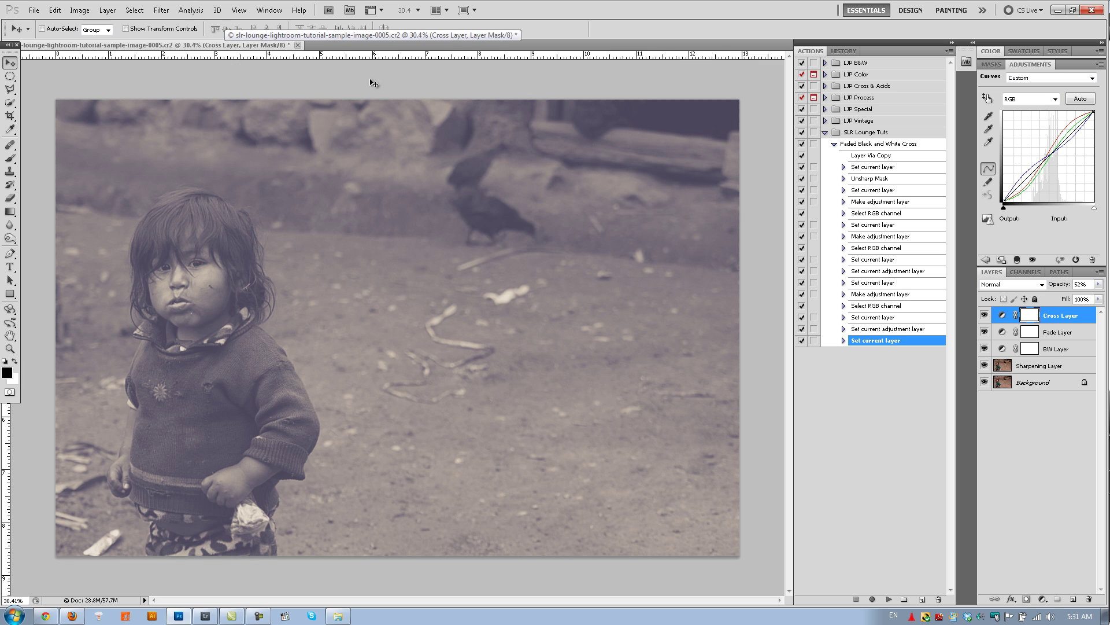
key(ctrl+w)
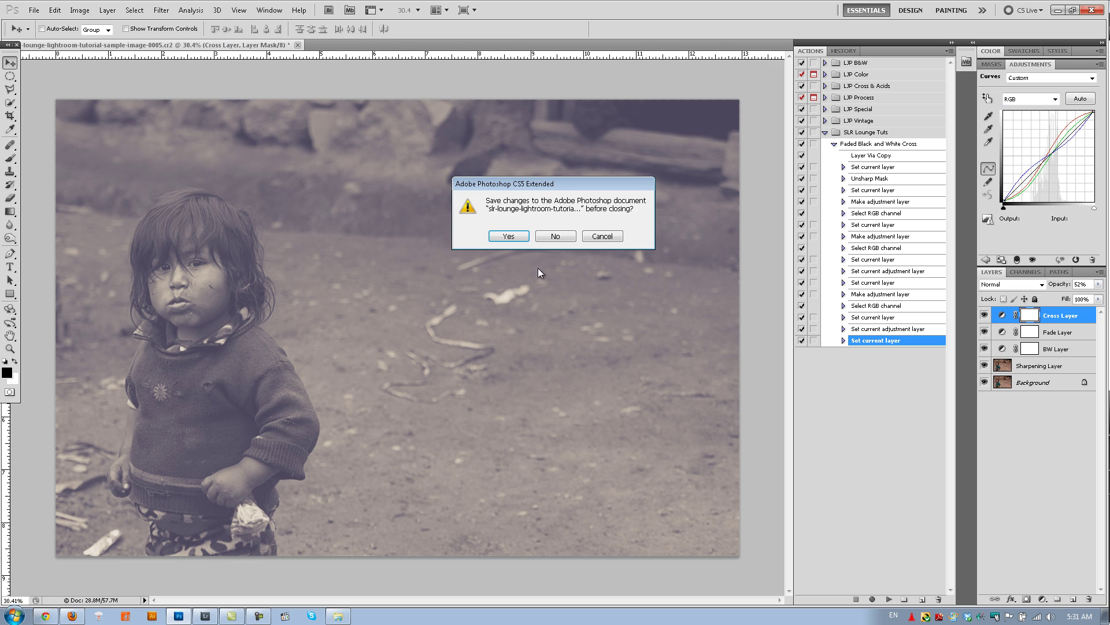
click(556, 237)
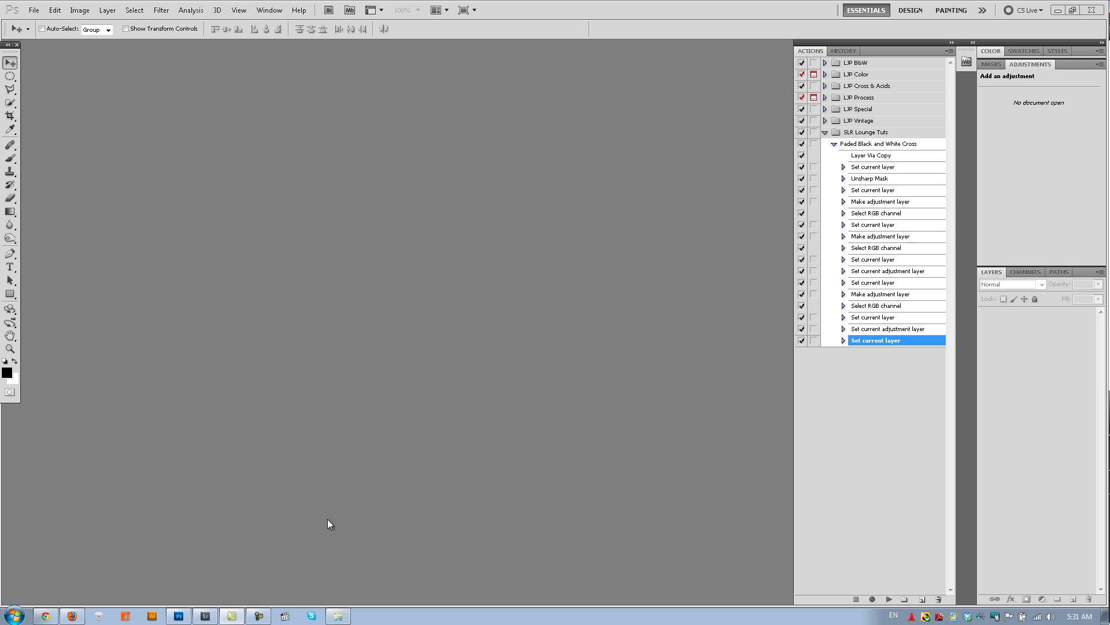
Send the Mustang photo slr-lounge-lightroom-tutorial-sample-image-0009.cr2 from Lightroom to Photoshop CS5 for editing
click(214, 616)
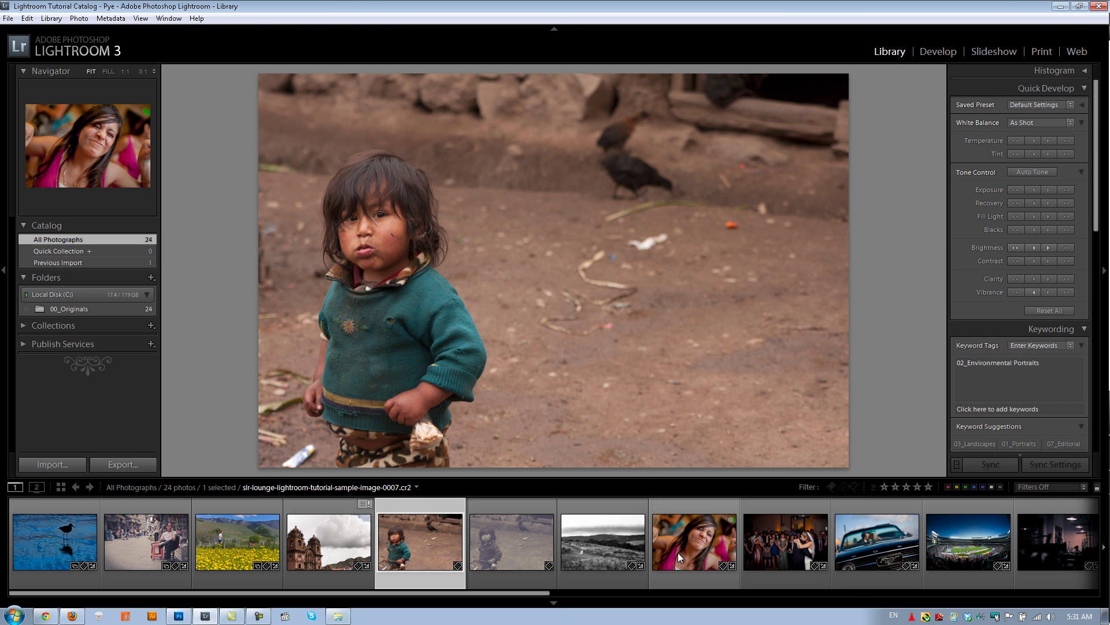
click(859, 550)
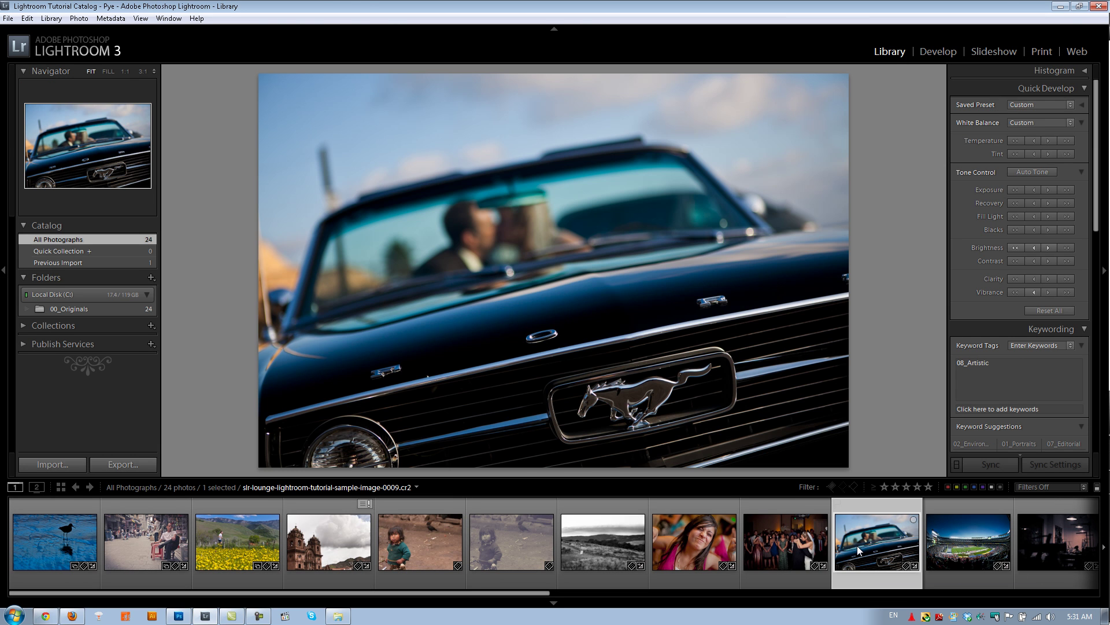
right_click(866, 546)
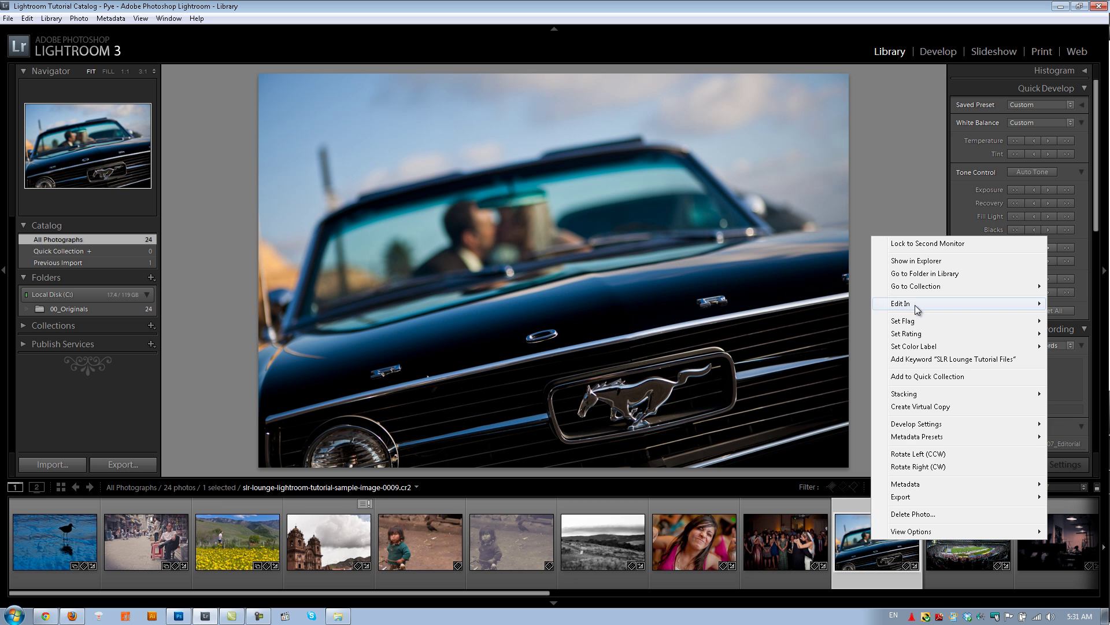
mouse_move(923, 304)
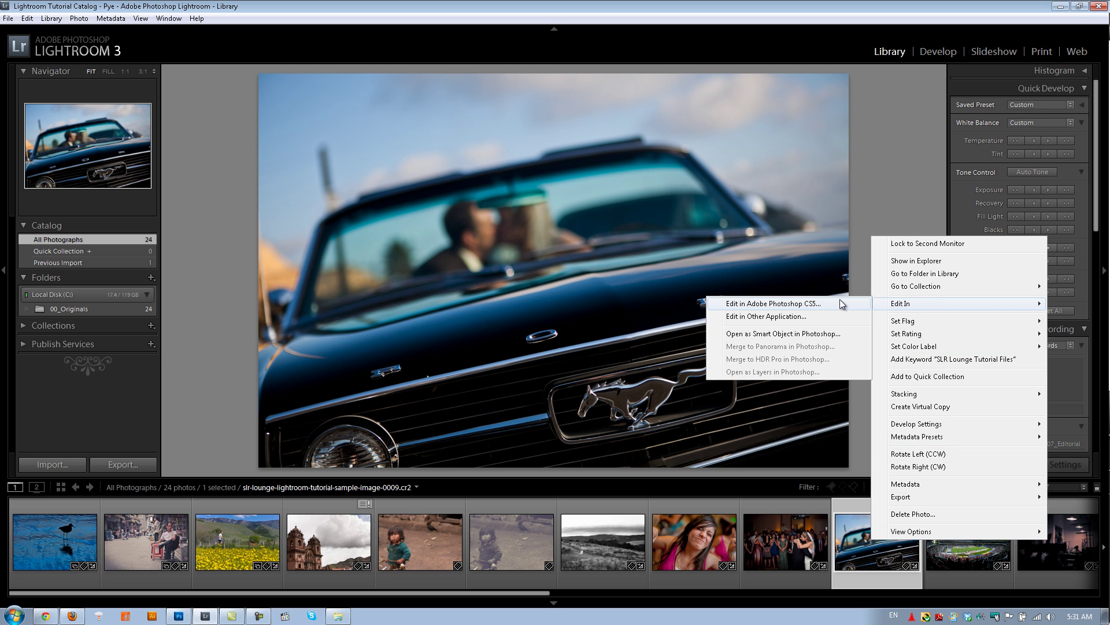
click(805, 306)
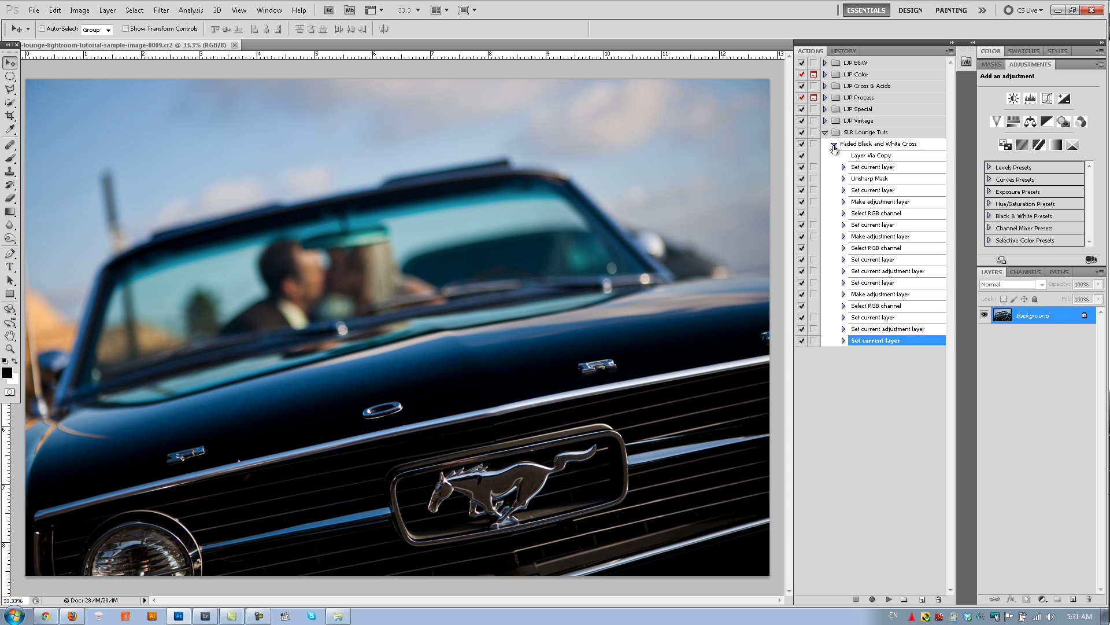
Play the Faded Black and White Cross action on the car photo
click(839, 146)
click(889, 599)
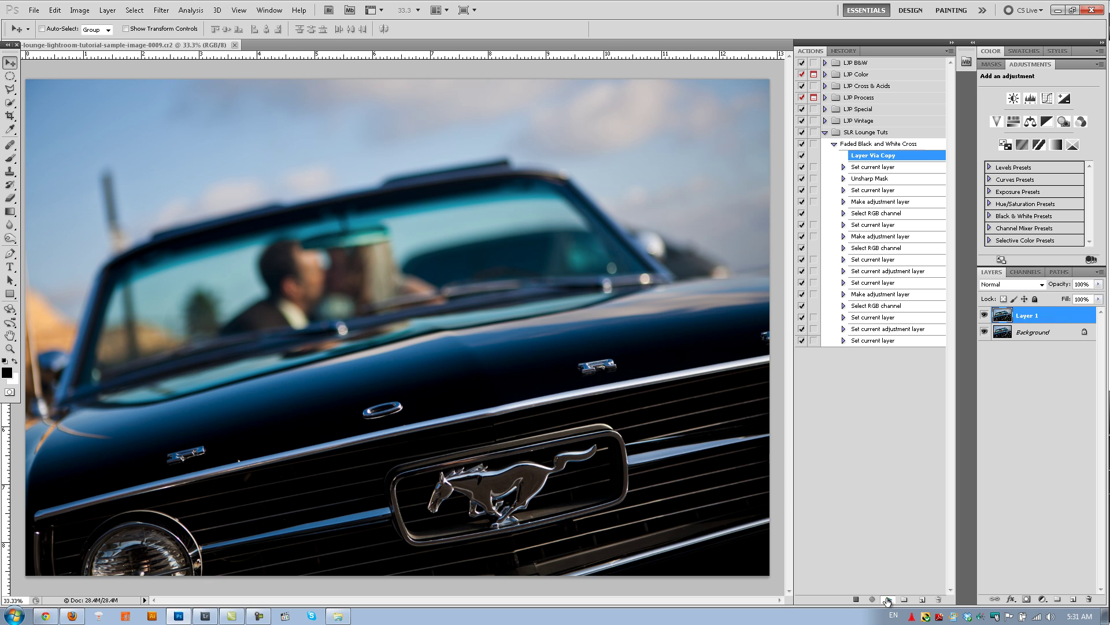